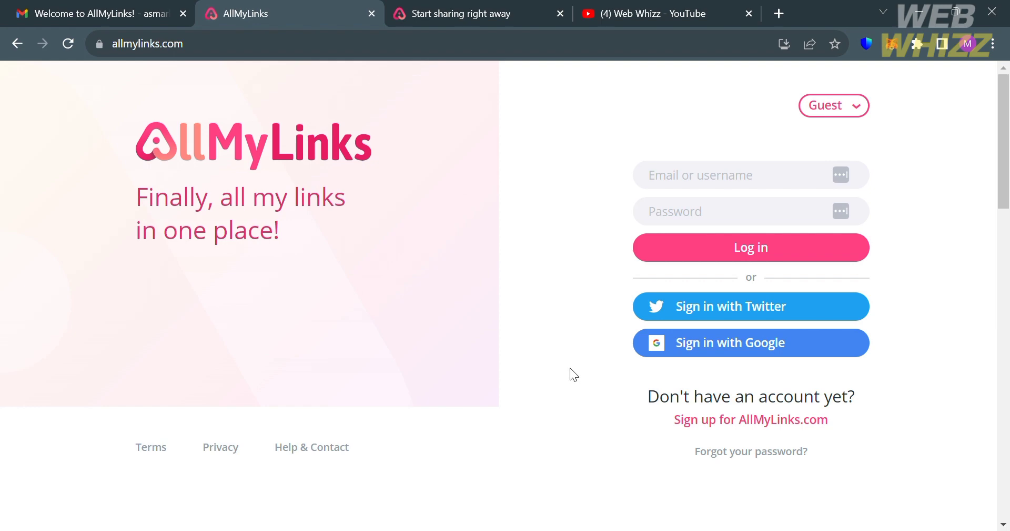
Step: Look through the AllMyLinks landing page, including the sample profile and the feature descriptions, and return to the sign-in area
{"action": "scroll", "coordinate": [570, 367], "scroll_direction": "down", "scroll_amount": 10}
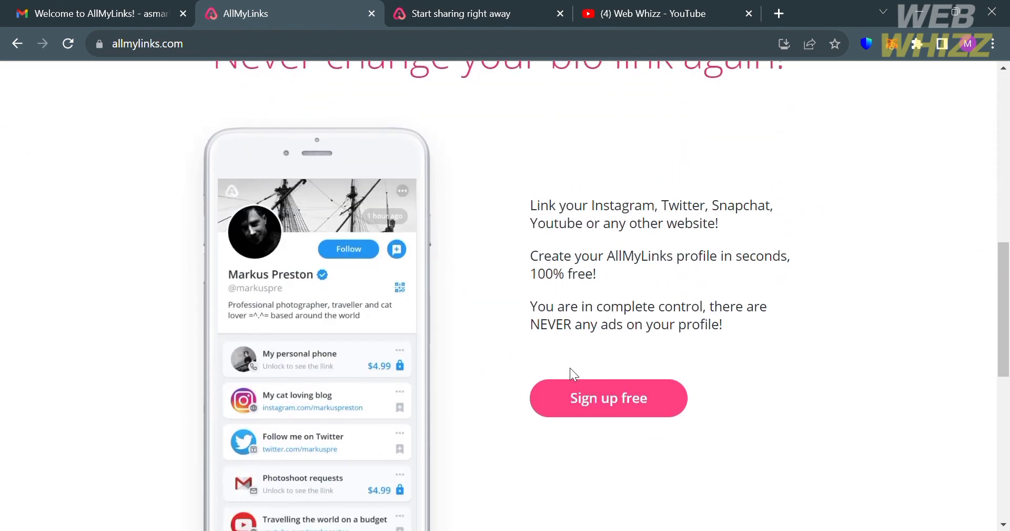
{"action": "scroll", "coordinate": [570, 368], "scroll_direction": "down", "scroll_amount": 9}
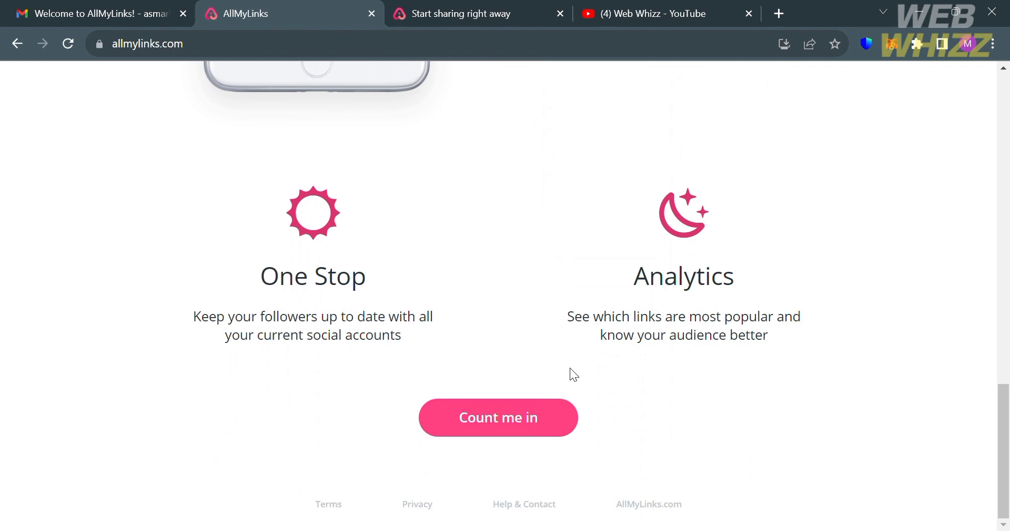
{"action": "scroll", "coordinate": [570, 367], "scroll_direction": "up", "scroll_amount": 2}
{"action": "scroll", "coordinate": [571, 368], "scroll_direction": "up", "scroll_amount": 4}
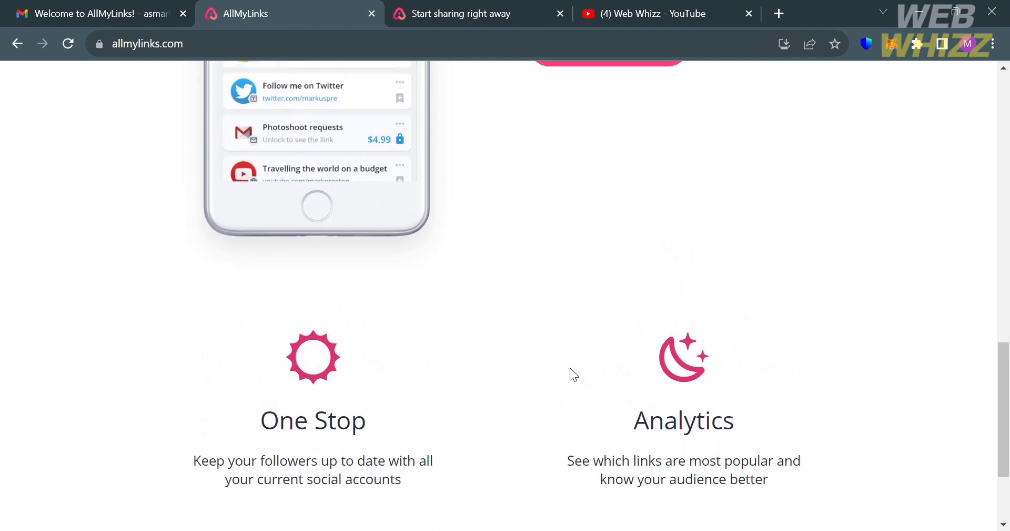
{"action": "scroll", "coordinate": [570, 367], "scroll_direction": "up", "scroll_amount": 6}
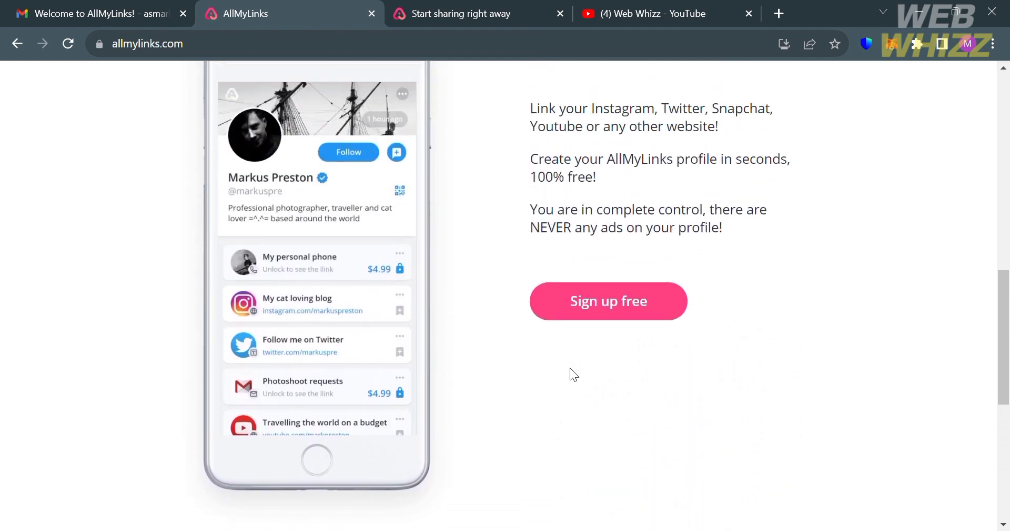
{"action": "scroll", "coordinate": [571, 369], "scroll_direction": "up", "scroll_amount": 9}
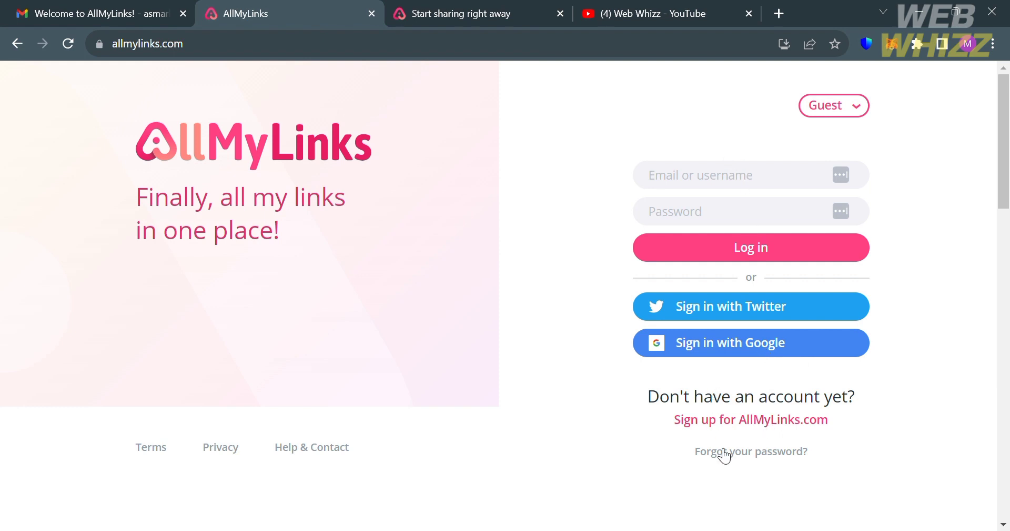
{"action": "left_click", "coordinate": [445, 6]}
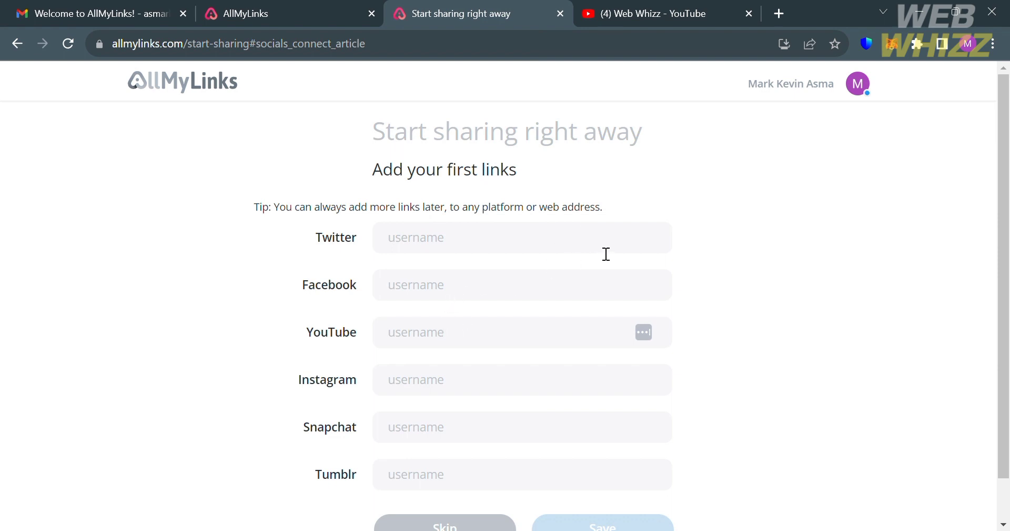
{"action": "left_click", "coordinate": [436, 341]}
{"action": "type", "text": "https://www.youtube.com/@webwhizzYT"}
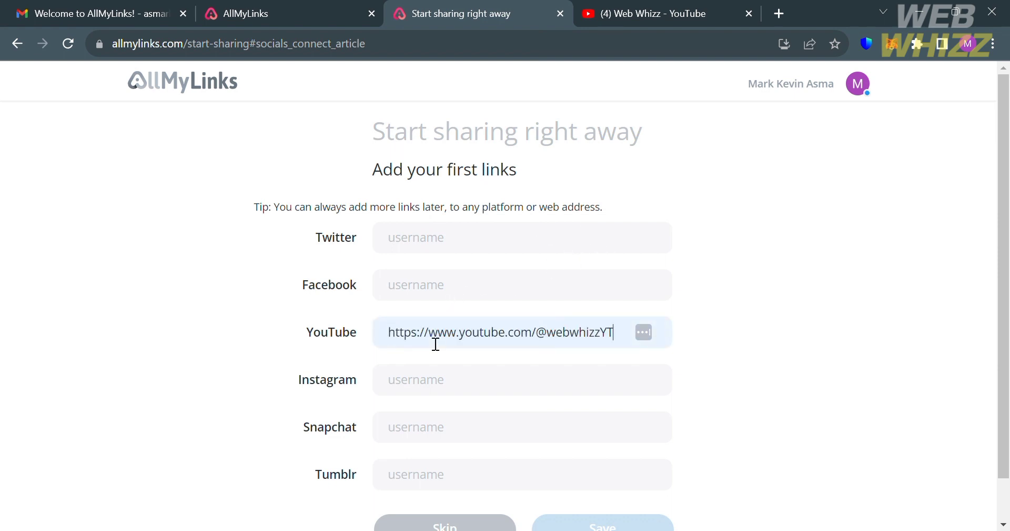
{"action": "left_click", "coordinate": [460, 293]}
{"action": "type", "text": "F"}
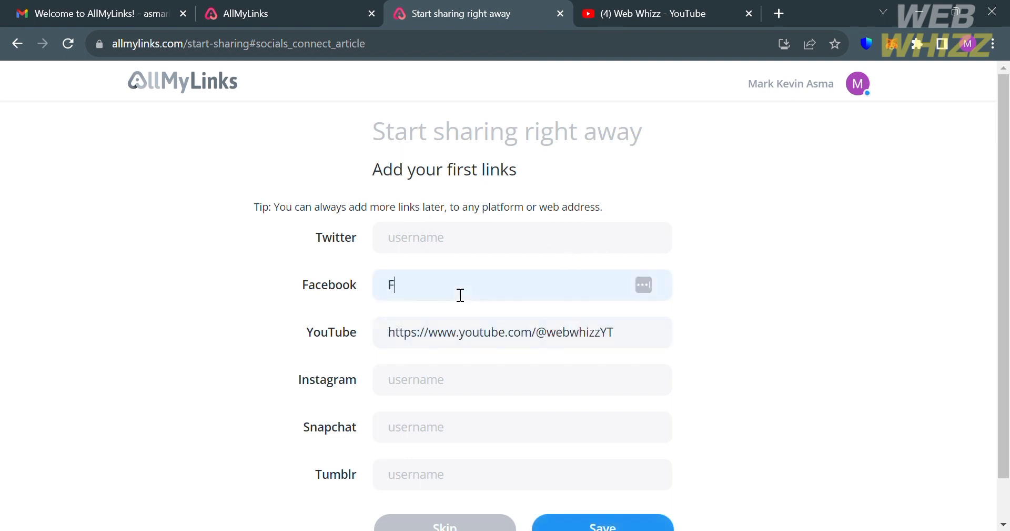
{"action": "type", "text": "acebook.com"}
{"action": "scroll", "coordinate": [559, 489], "scroll_direction": "down", "scroll_amount": 1}
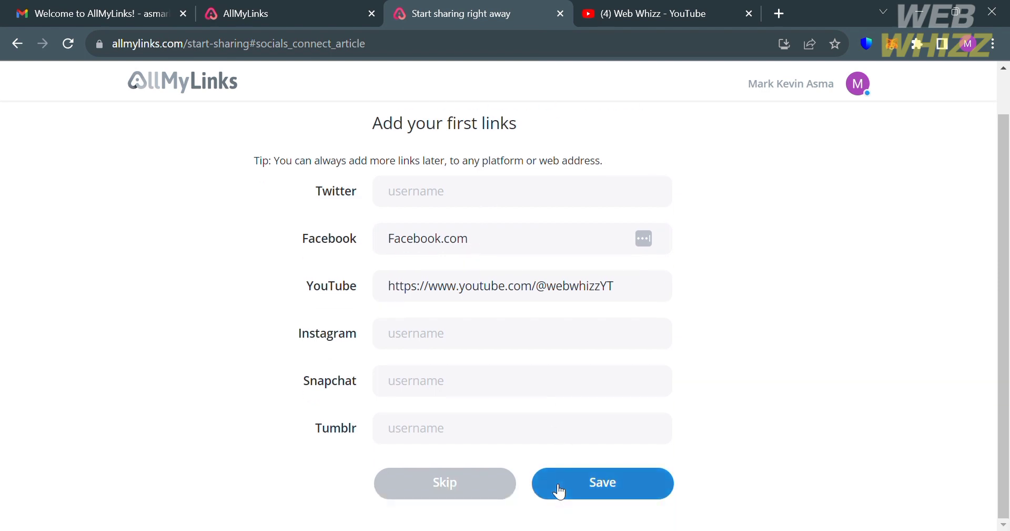
{"action": "left_click", "coordinate": [623, 497]}
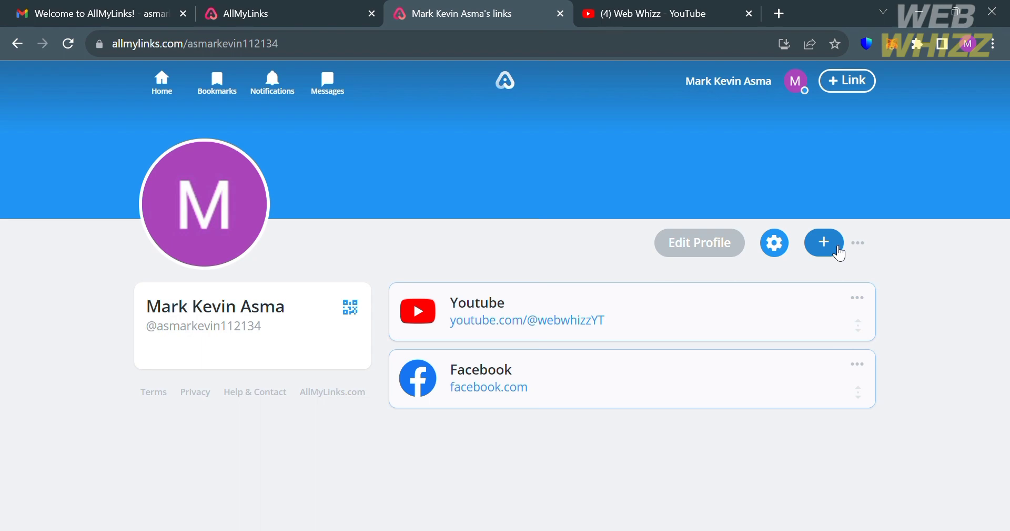
Step: Examine the popular, payment and contact link types offered for adding a new link, and close the dialog without adding one
{"action": "left_click", "coordinate": [840, 251]}
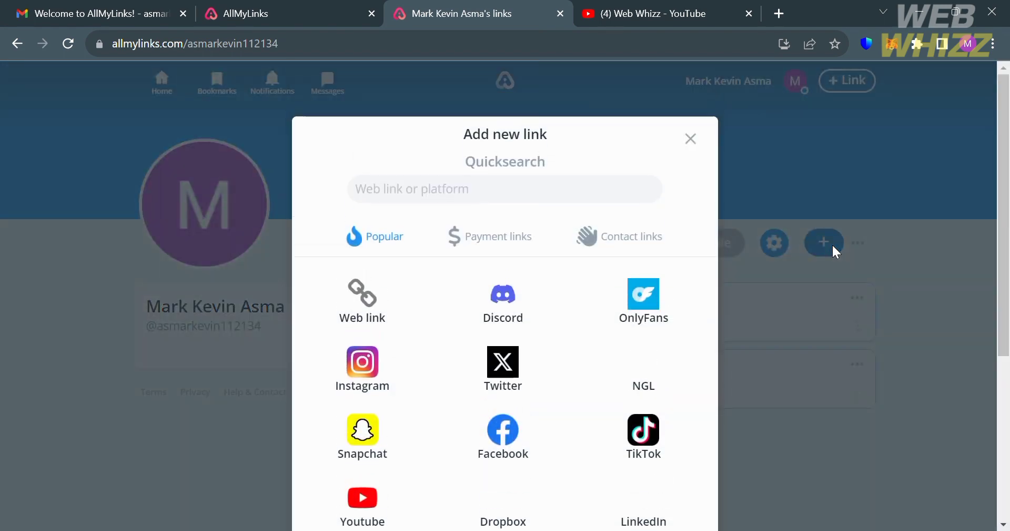
{"action": "scroll", "coordinate": [502, 342], "scroll_direction": "down", "scroll_amount": 2}
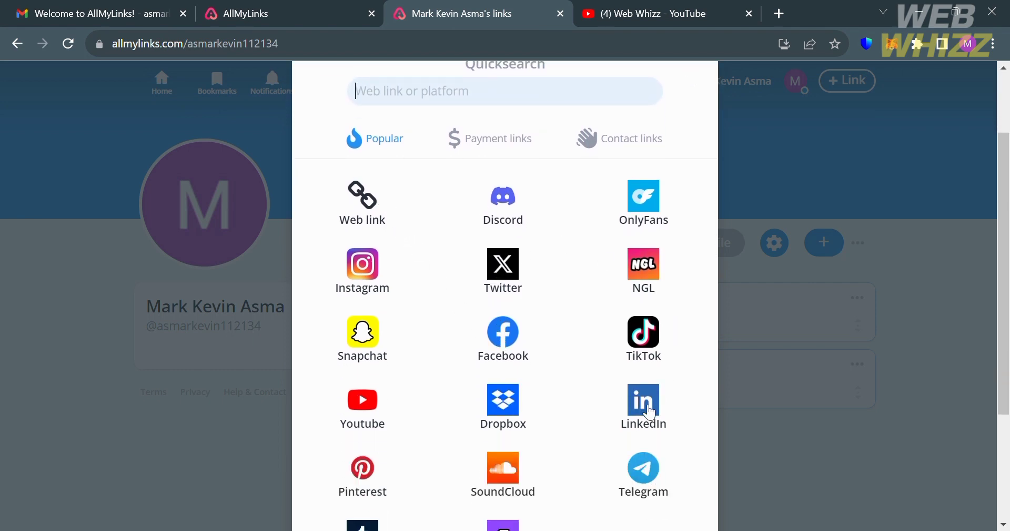
{"action": "scroll", "coordinate": [649, 412], "scroll_direction": "down", "scroll_amount": 3}
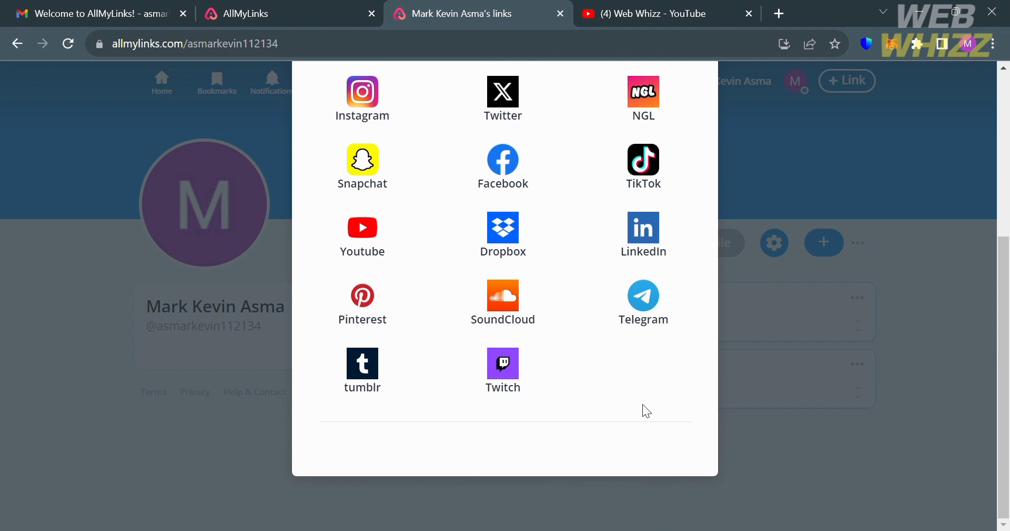
{"action": "scroll", "coordinate": [647, 411], "scroll_direction": "up", "scroll_amount": 5}
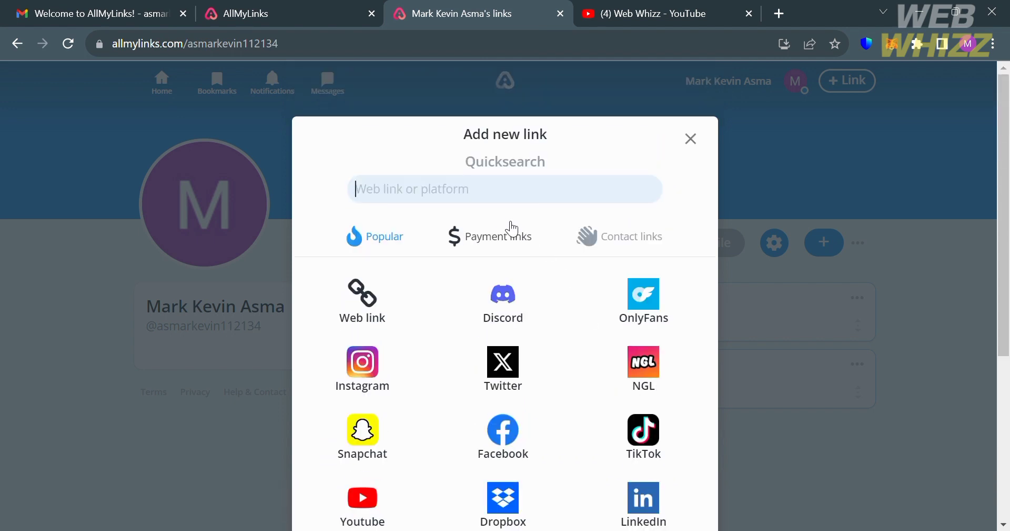
{"action": "left_click", "coordinate": [505, 247]}
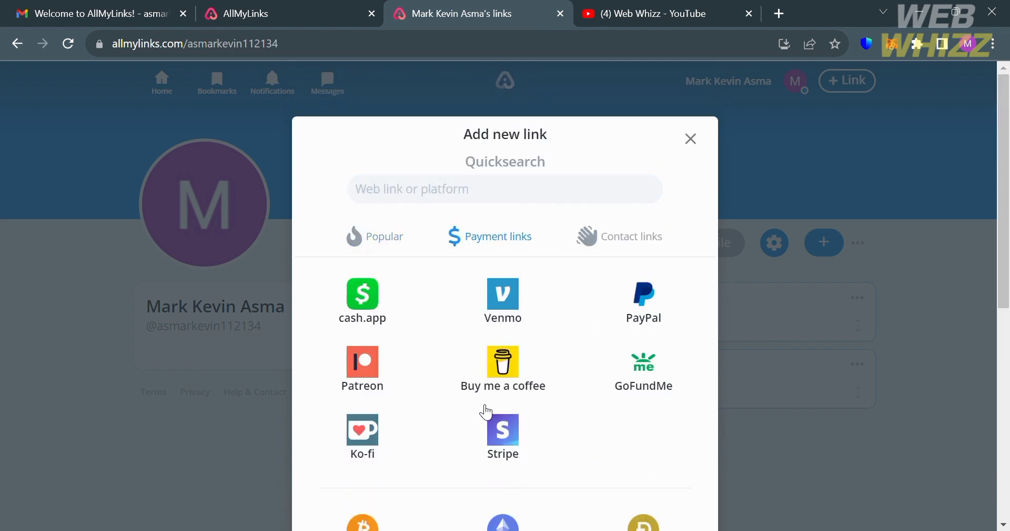
{"action": "scroll", "coordinate": [485, 406], "scroll_direction": "down", "scroll_amount": 2}
{"action": "scroll", "coordinate": [487, 412], "scroll_direction": "down", "scroll_amount": 1}
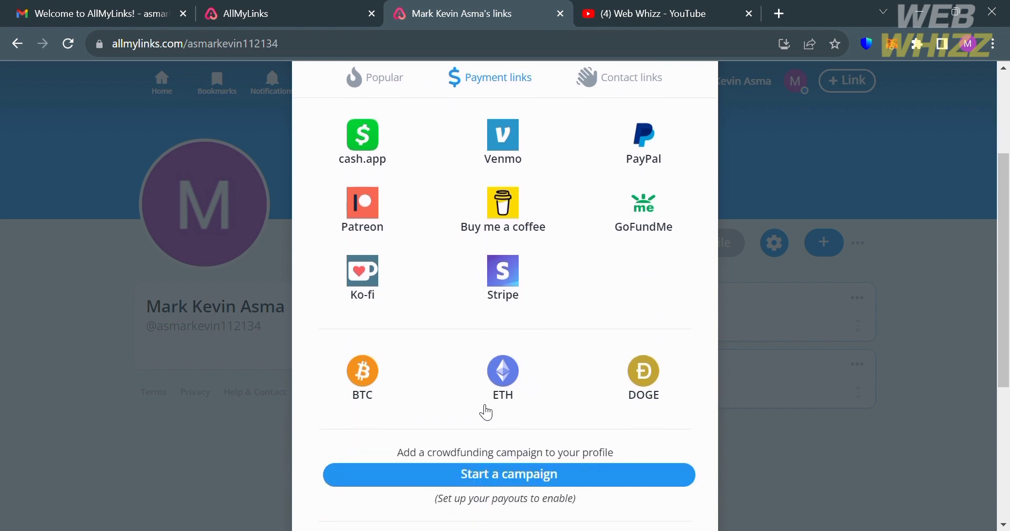
{"action": "scroll", "coordinate": [487, 412], "scroll_direction": "up", "scroll_amount": 1}
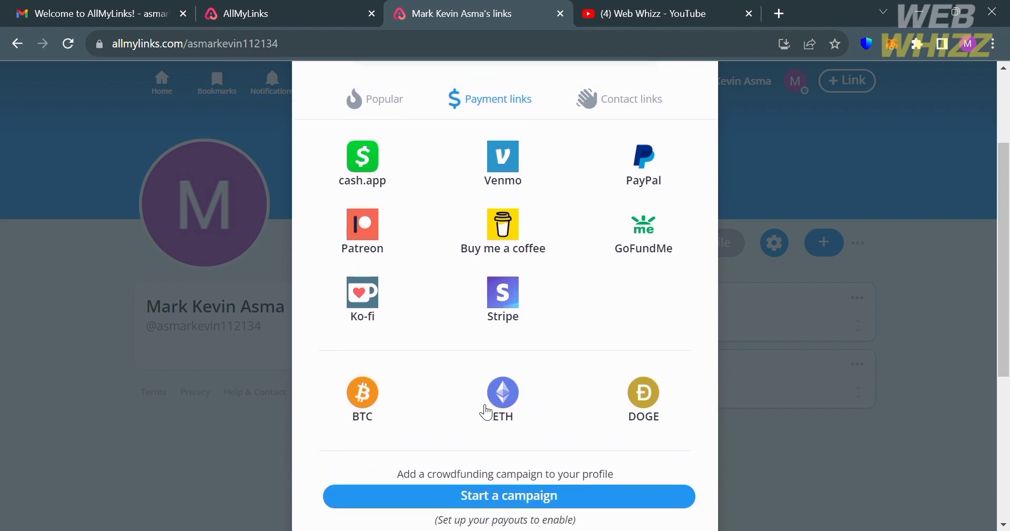
{"action": "left_click", "coordinate": [635, 104]}
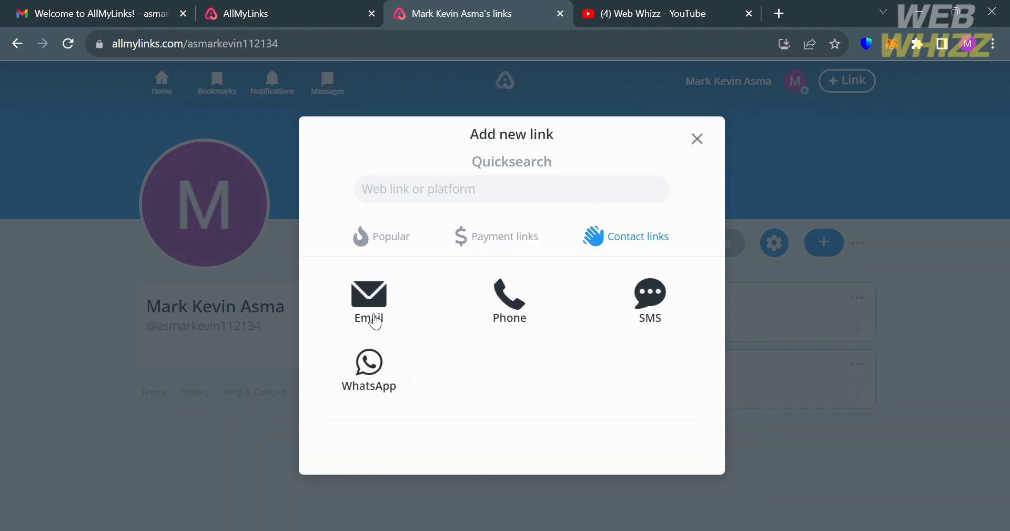
{"action": "left_click", "coordinate": [701, 141]}
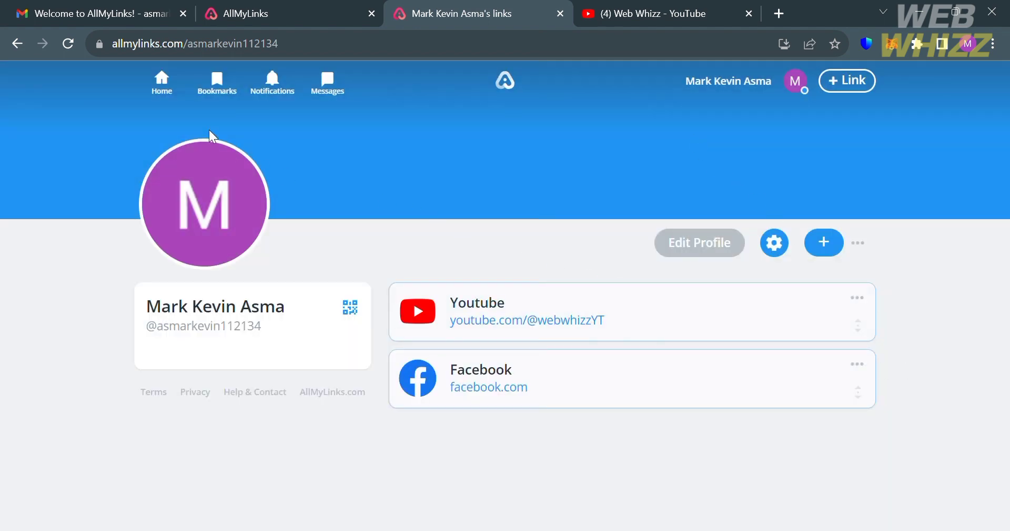
Step: View the Home feed, Bookmarks, Notifications and Messages pages of the account
{"action": "left_click", "coordinate": [163, 83]}
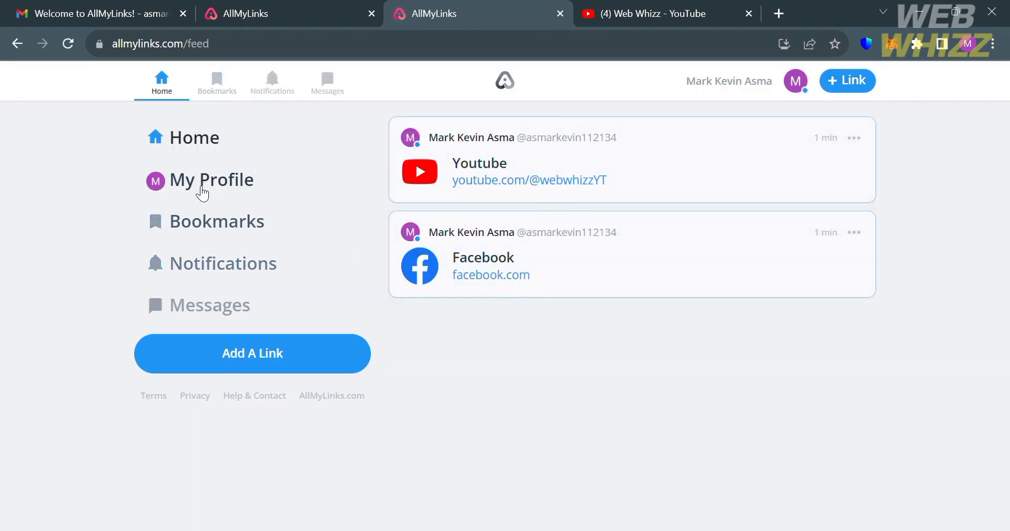
{"action": "left_click", "coordinate": [205, 231]}
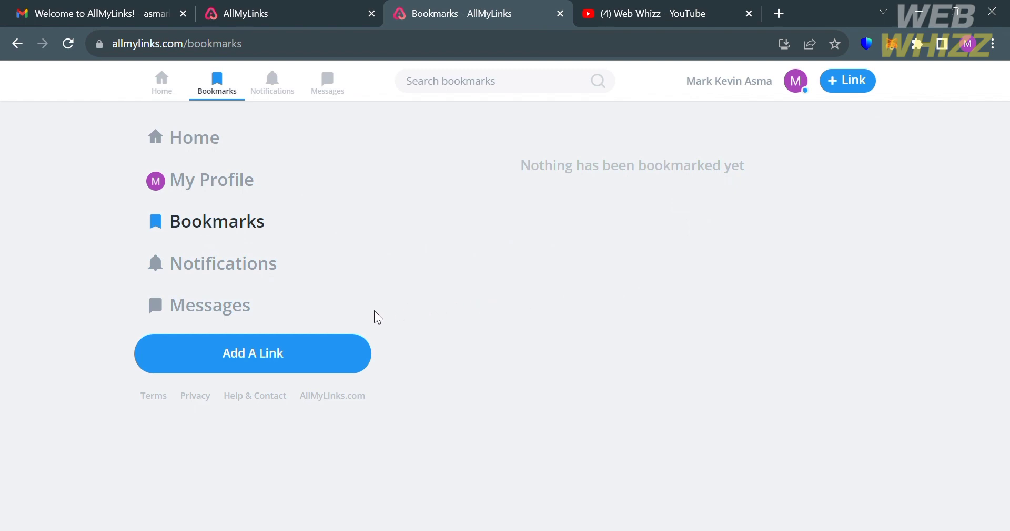
{"action": "left_click", "coordinate": [228, 271]}
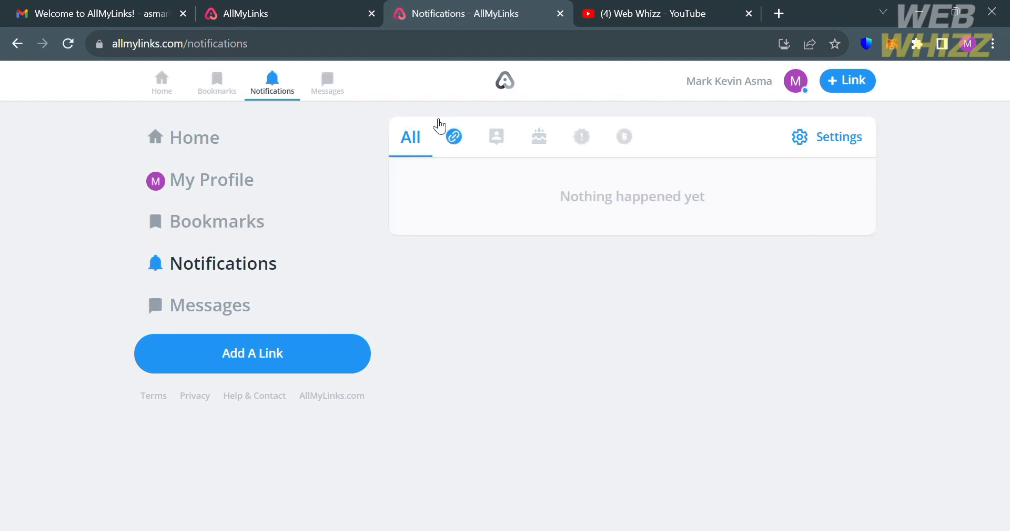
{"action": "left_click", "coordinate": [239, 321]}
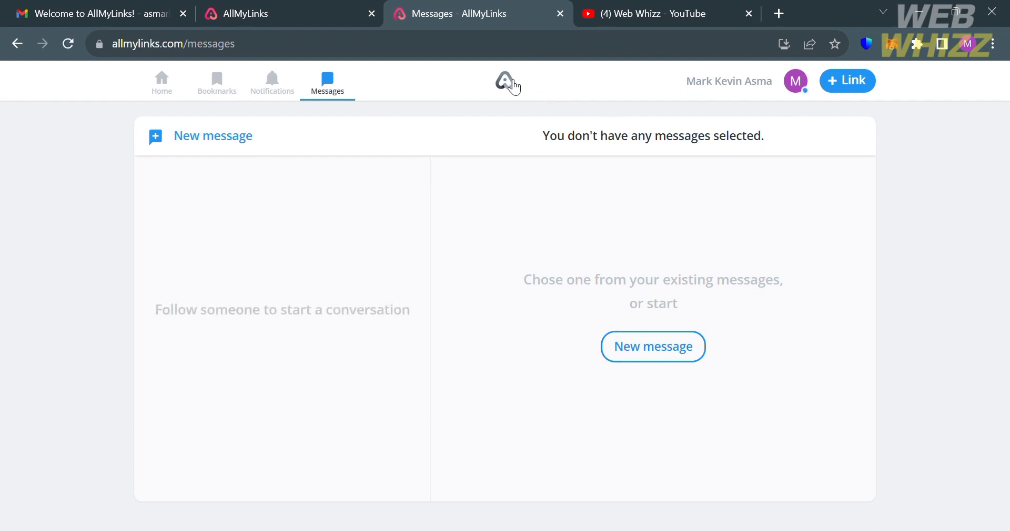
Step: Return to the profile page through Home and open its QR code card for customization
{"action": "left_click", "coordinate": [188, 86]}
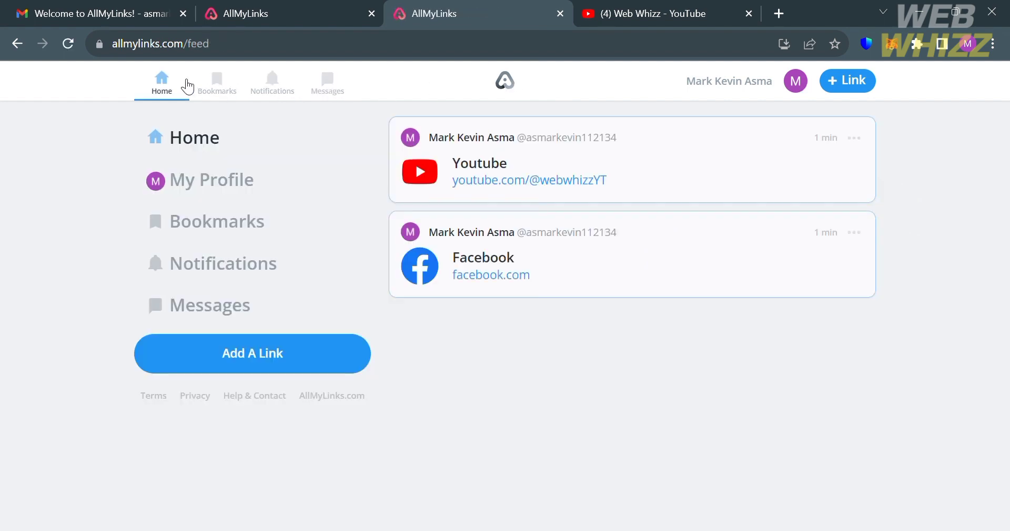
{"action": "left_click", "coordinate": [244, 185]}
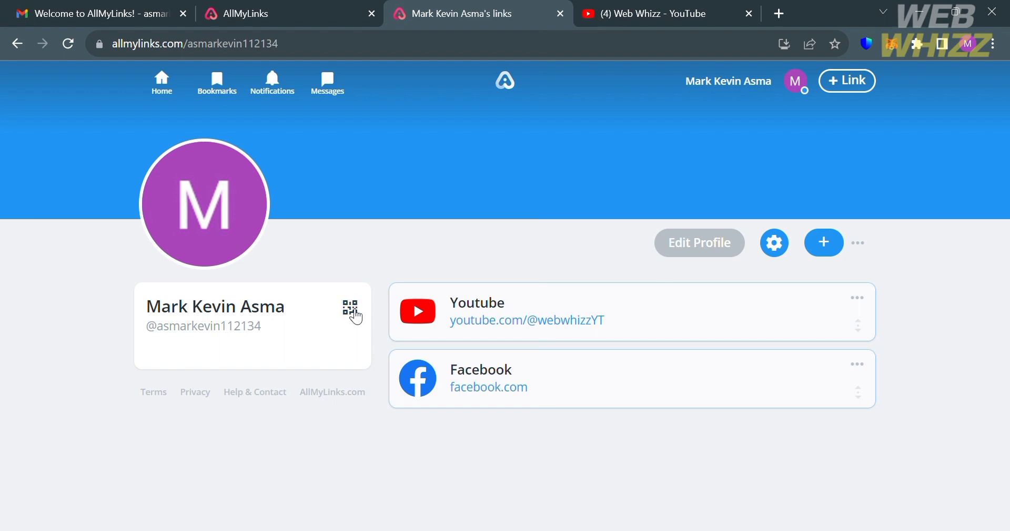
{"action": "left_click", "coordinate": [352, 308]}
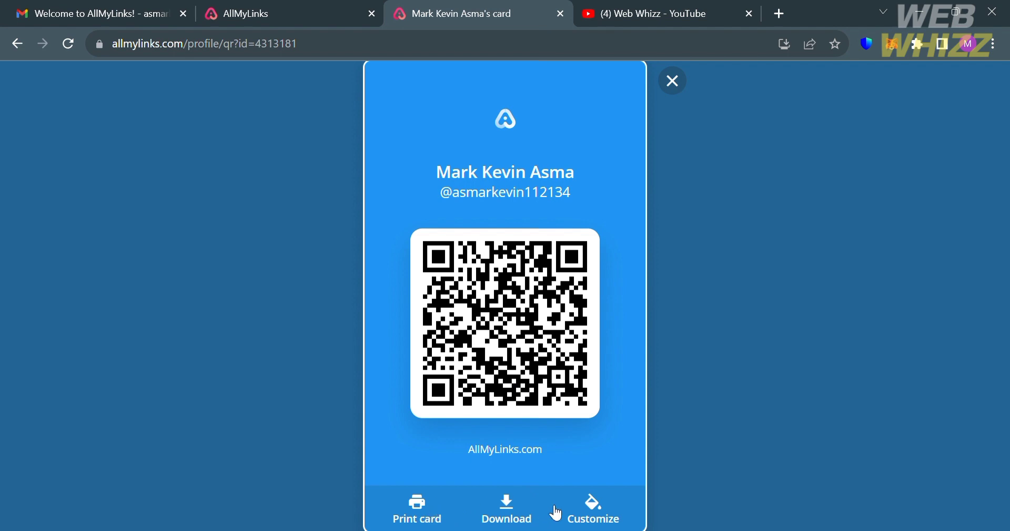
{"action": "left_click", "coordinate": [612, 522]}
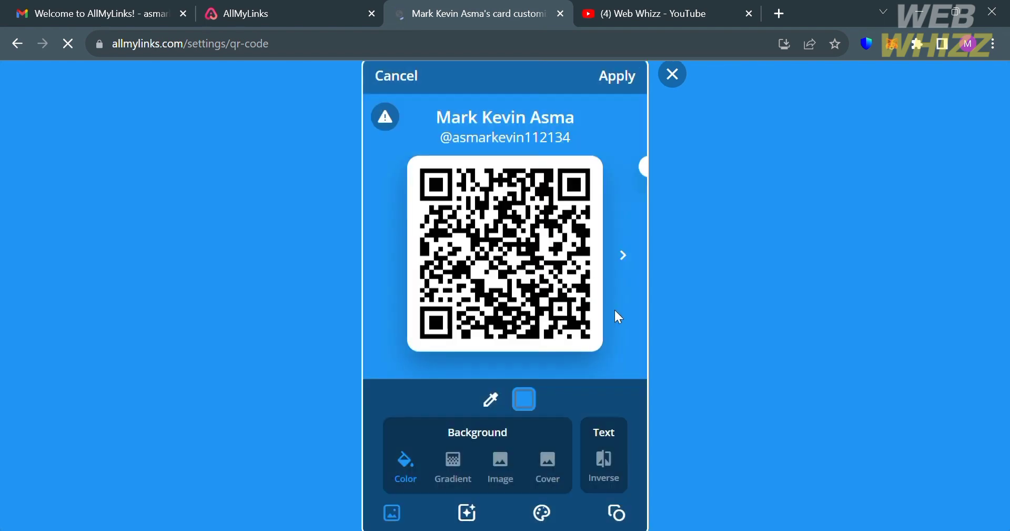
Step: Explore the QR card's gradient and cover backgrounds, image, code and eye colors, and shape options, and exit without applying changes
{"action": "left_click", "coordinate": [451, 465]}
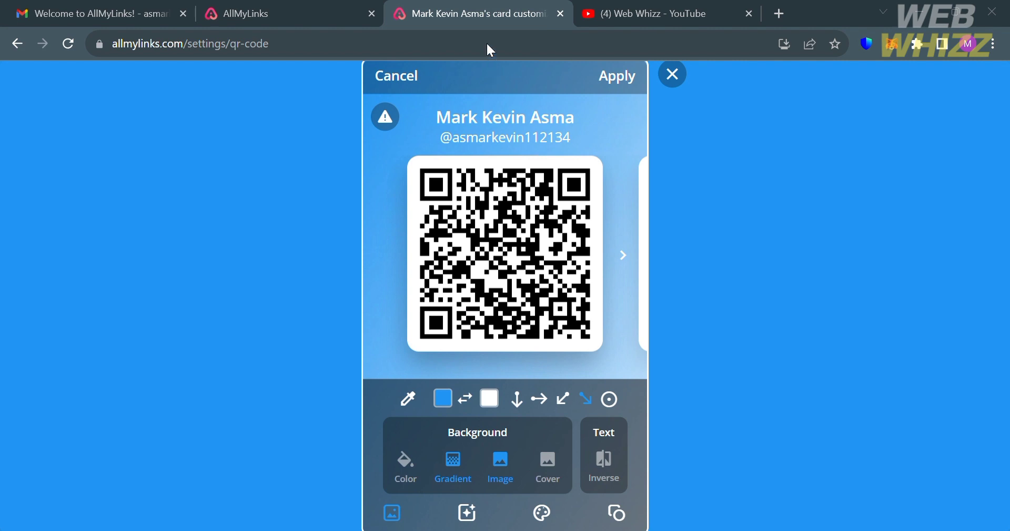
{"action": "left_click", "coordinate": [550, 474]}
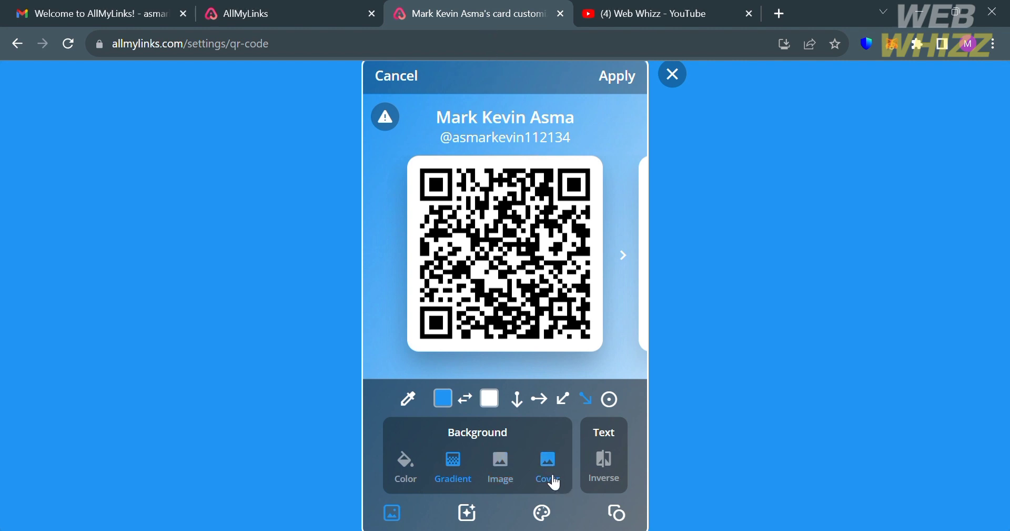
{"action": "left_click", "coordinate": [469, 515]}
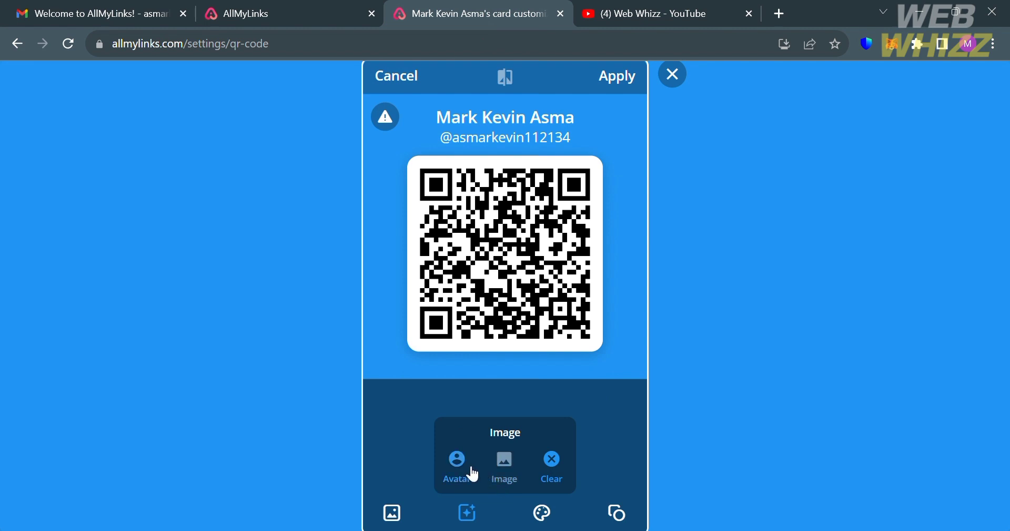
{"action": "left_click", "coordinate": [543, 521]}
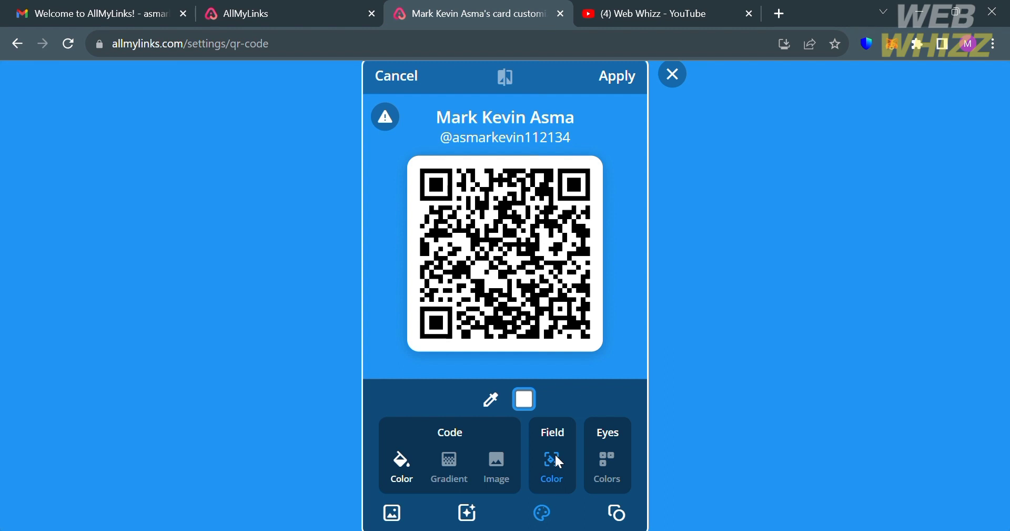
{"action": "left_click", "coordinate": [404, 473]}
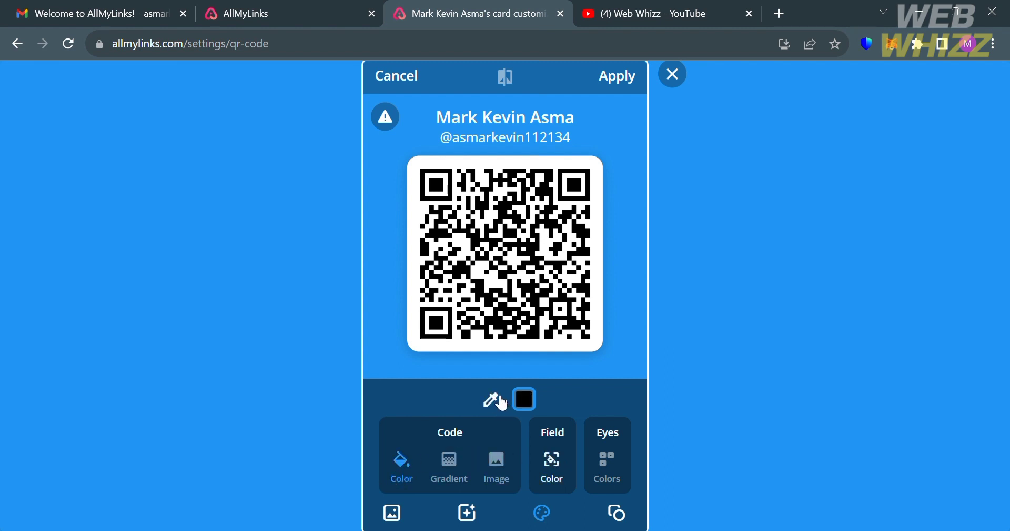
{"action": "left_click", "coordinate": [610, 466]}
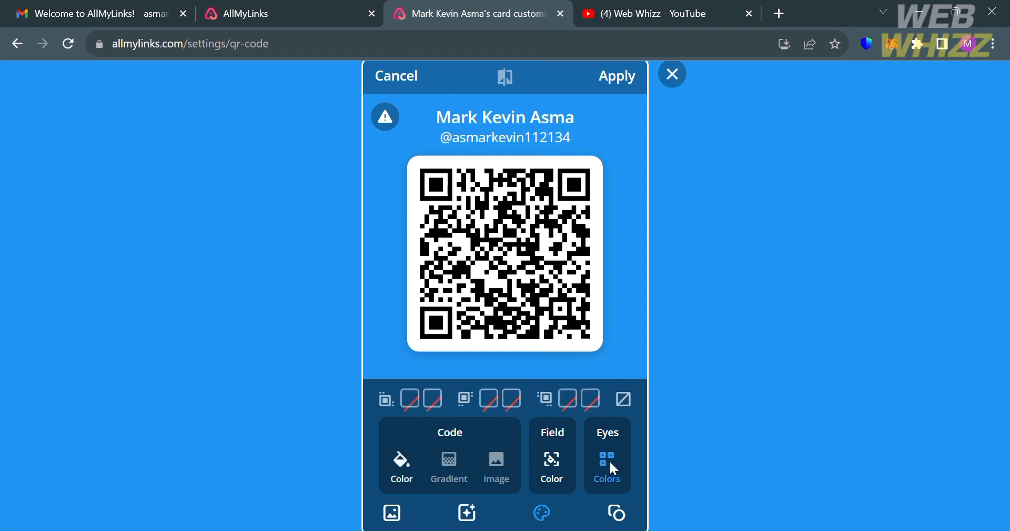
{"action": "left_click", "coordinate": [618, 514]}
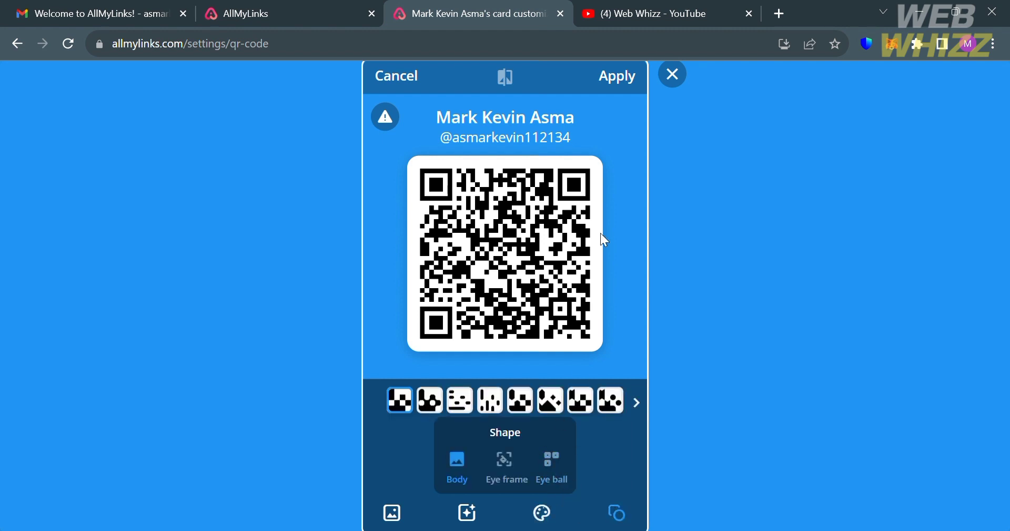
{"action": "left_click", "coordinate": [674, 75]}
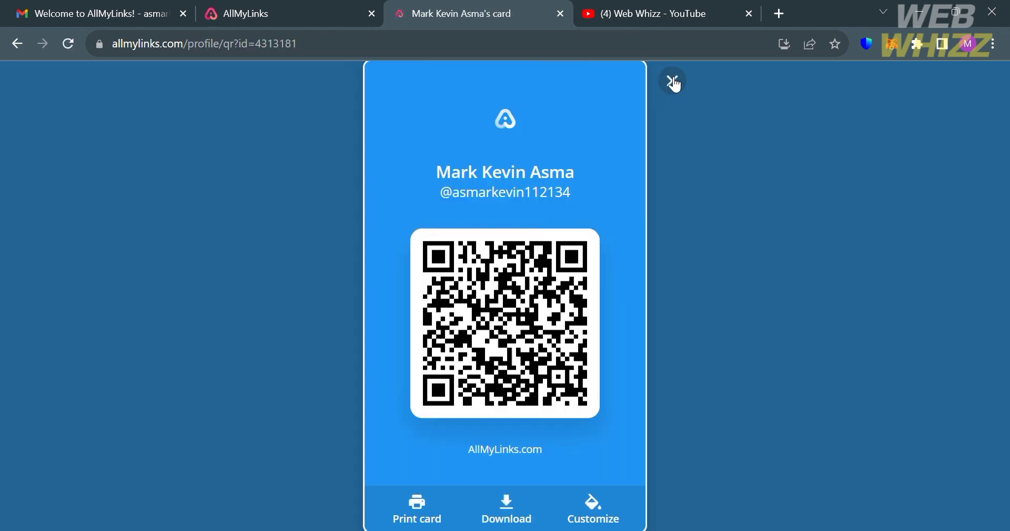
Step: Close the QR code card and view the profile's sharing options without choosing one
{"action": "left_click", "coordinate": [675, 81]}
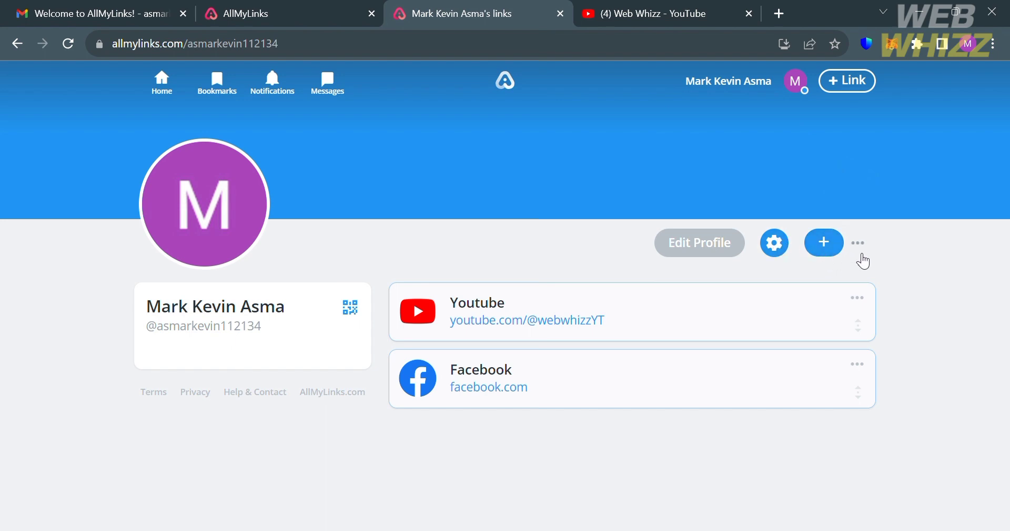
{"action": "left_click", "coordinate": [863, 247]}
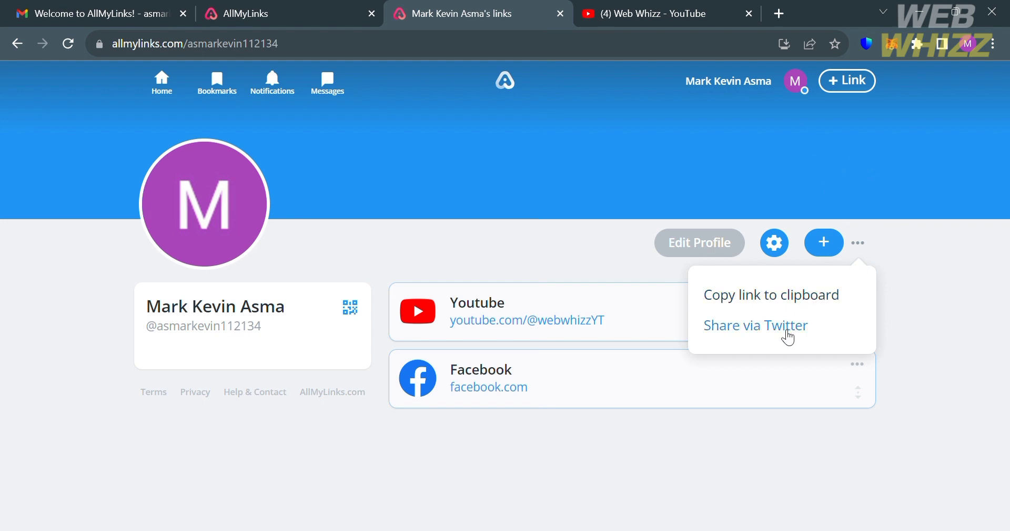
{"action": "left_click", "coordinate": [882, 277]}
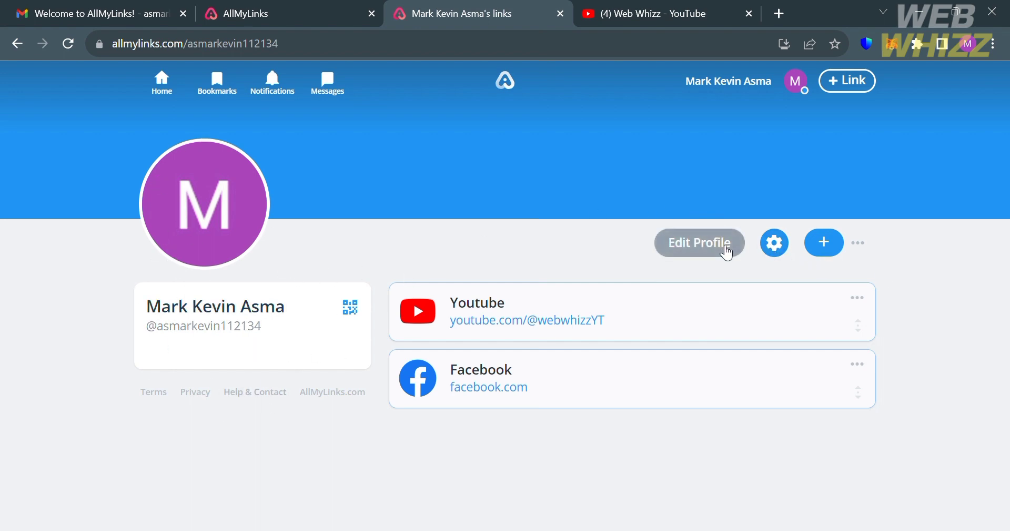
Step: Open the profile for editing and change its theme color from blue to green
{"action": "left_click", "coordinate": [730, 253]}
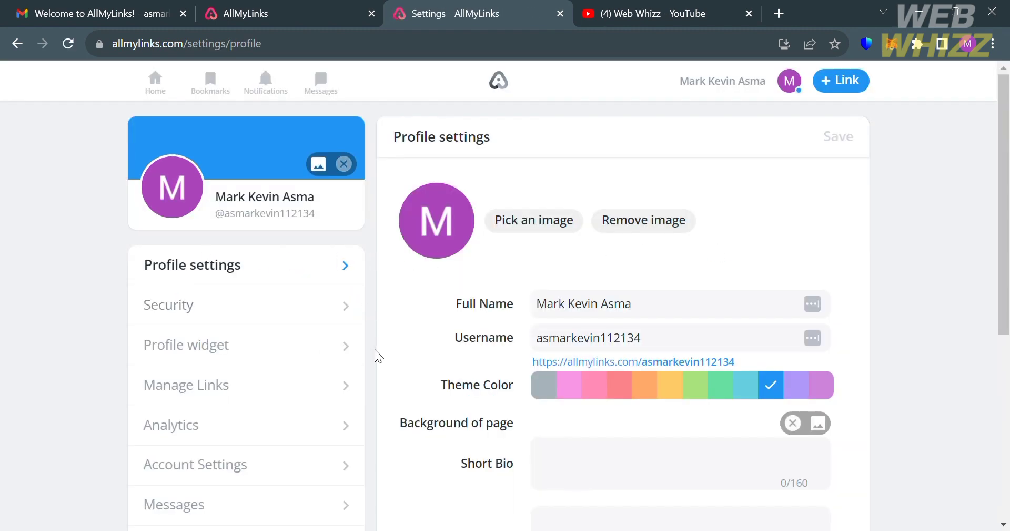
{"action": "scroll", "coordinate": [500, 444], "scroll_direction": "down", "scroll_amount": 2}
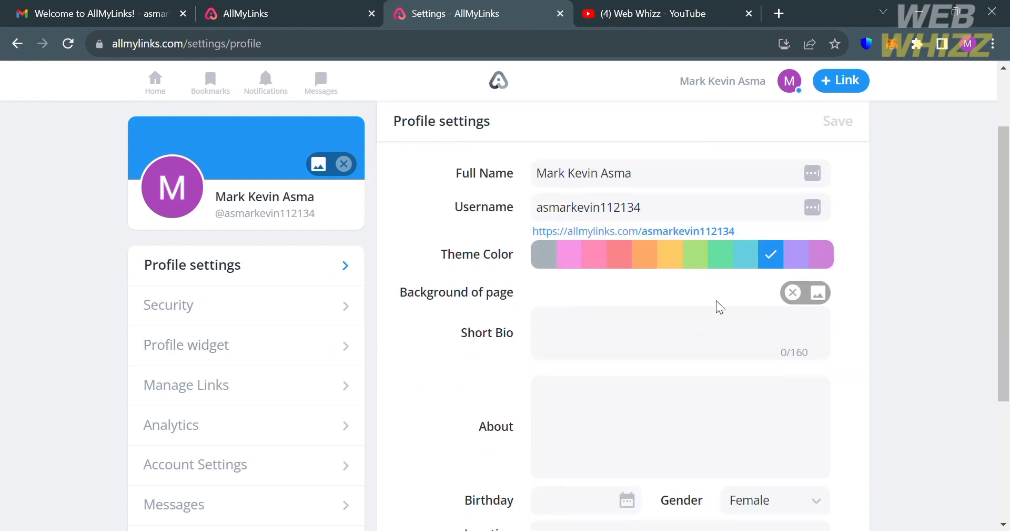
{"action": "left_click", "coordinate": [745, 257]}
{"action": "left_click", "coordinate": [721, 257]}
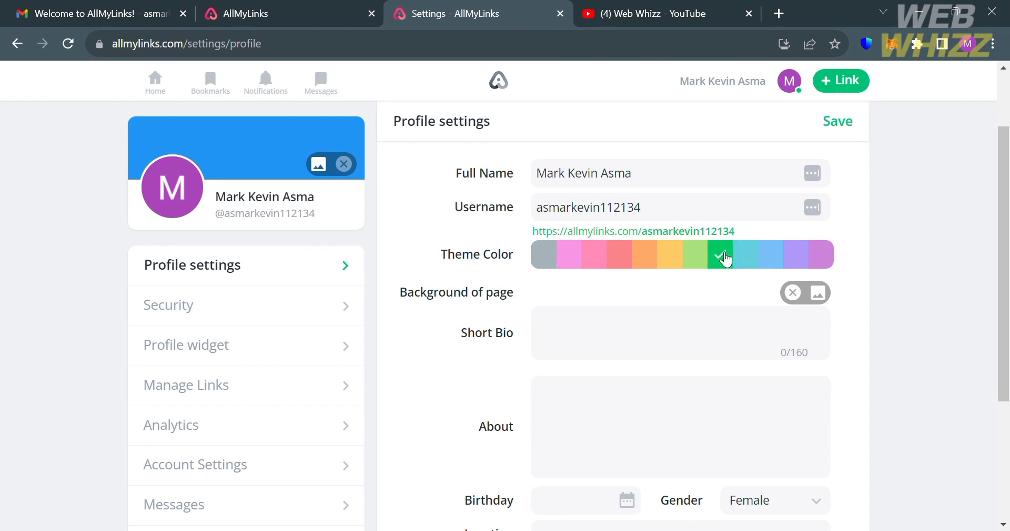
Step: Enter the short bio "All my social media links are in here." in the profile settings
{"action": "scroll", "coordinate": [634, 343], "scroll_direction": "down", "scroll_amount": 1}
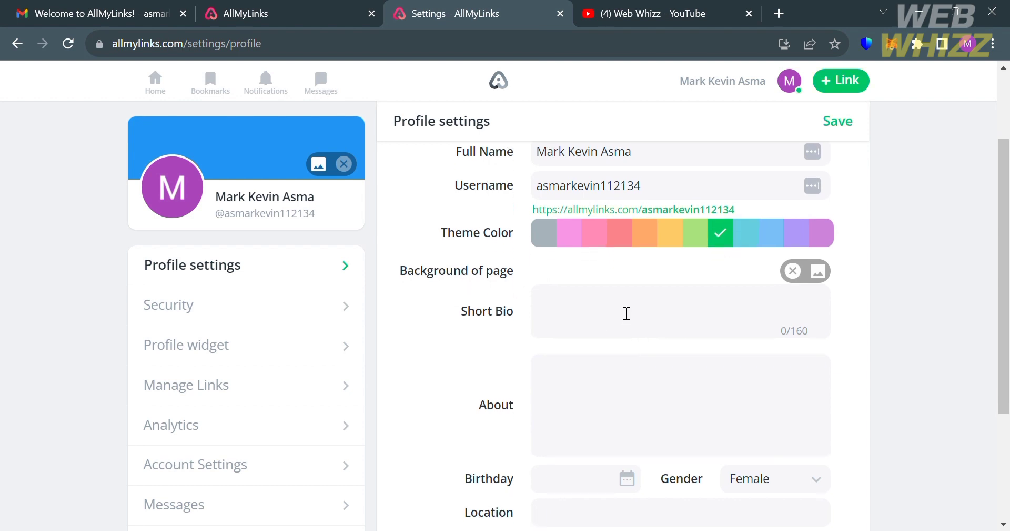
{"action": "left_click", "coordinate": [627, 313]}
{"action": "type", "text": "All my social media"}
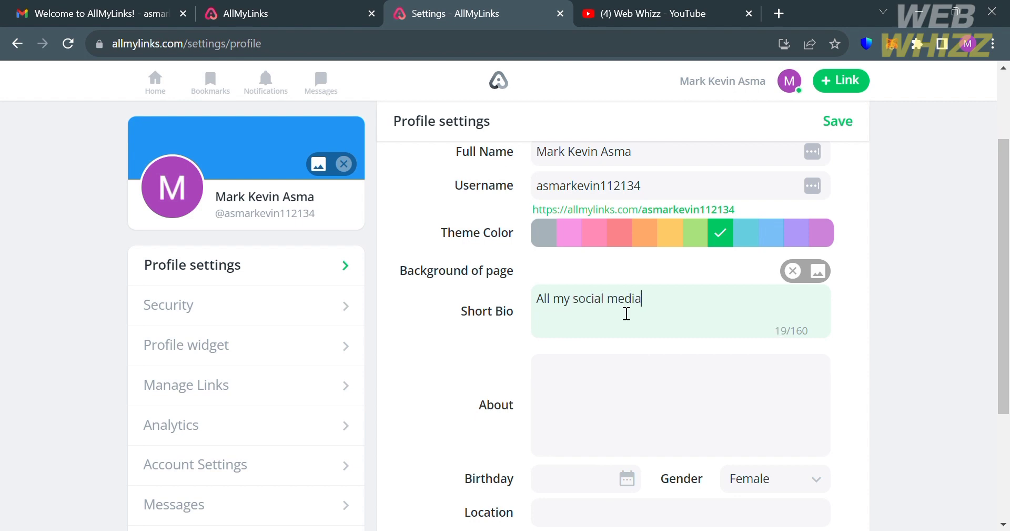
{"action": "type", "text": " links are in here"}
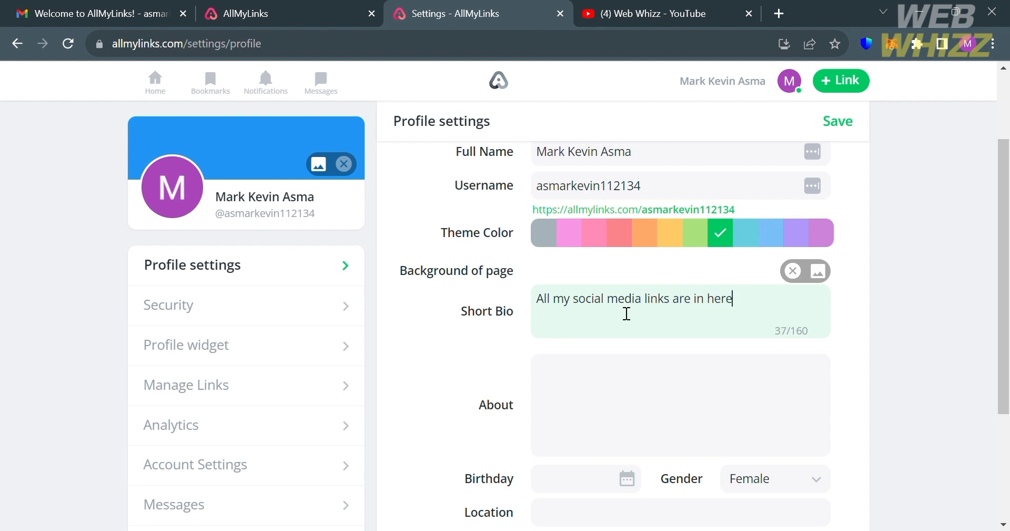
{"action": "type", "text": "."}
{"action": "left_click", "coordinate": [637, 381]}
Step: Set the profile's gender to Male and turn on showing the views count on the profile
{"action": "scroll", "coordinate": [637, 381], "scroll_direction": "down", "scroll_amount": 3}
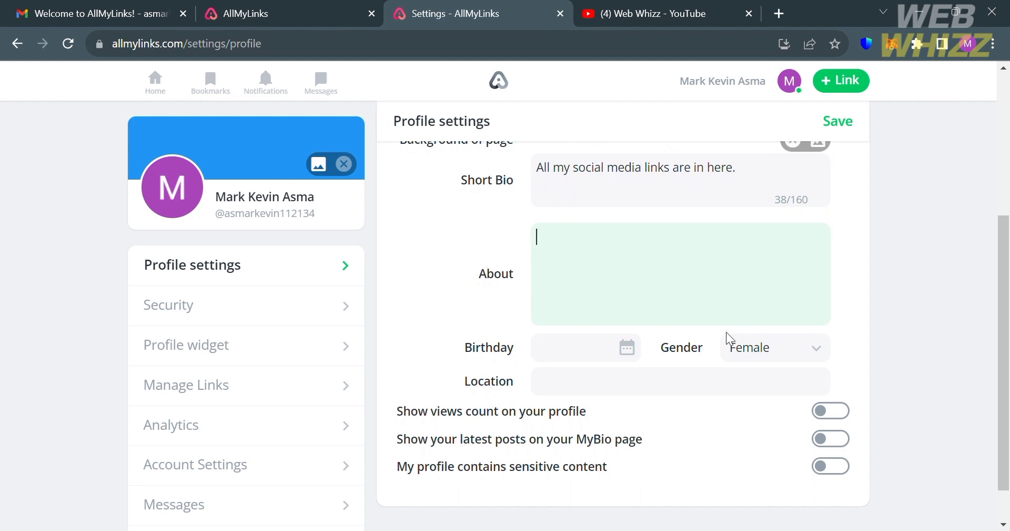
{"action": "left_click", "coordinate": [788, 361]}
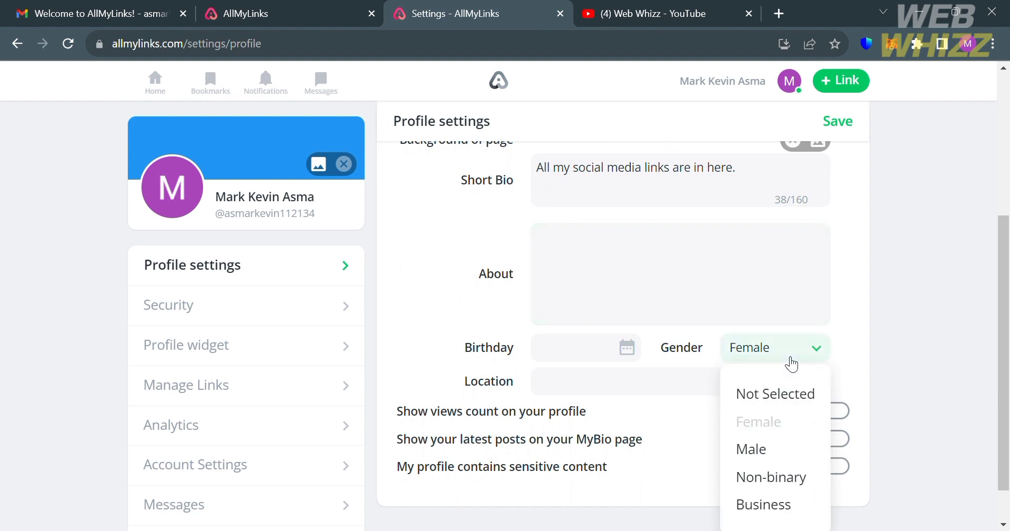
{"action": "left_click", "coordinate": [792, 452]}
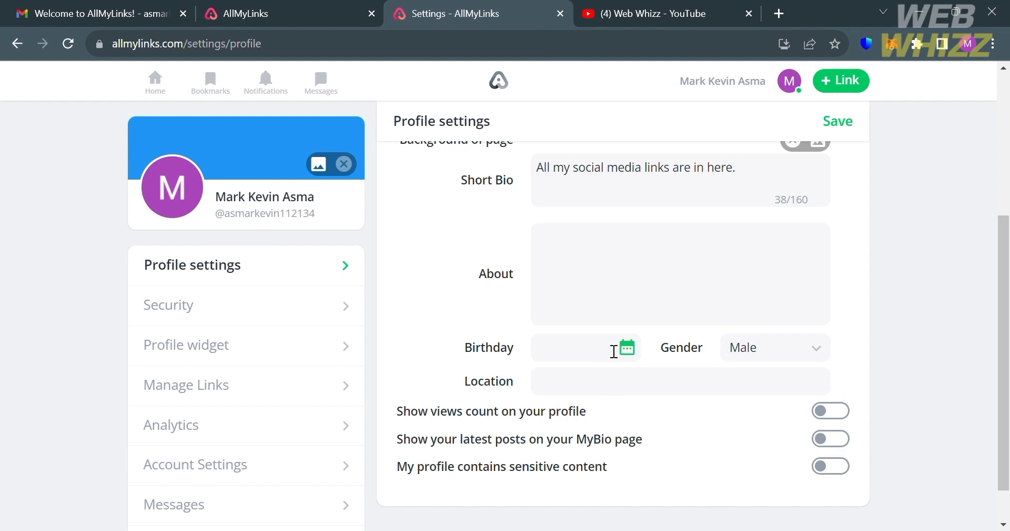
{"action": "left_click", "coordinate": [648, 383]}
{"action": "left_click", "coordinate": [878, 364]}
{"action": "left_click", "coordinate": [842, 423]}
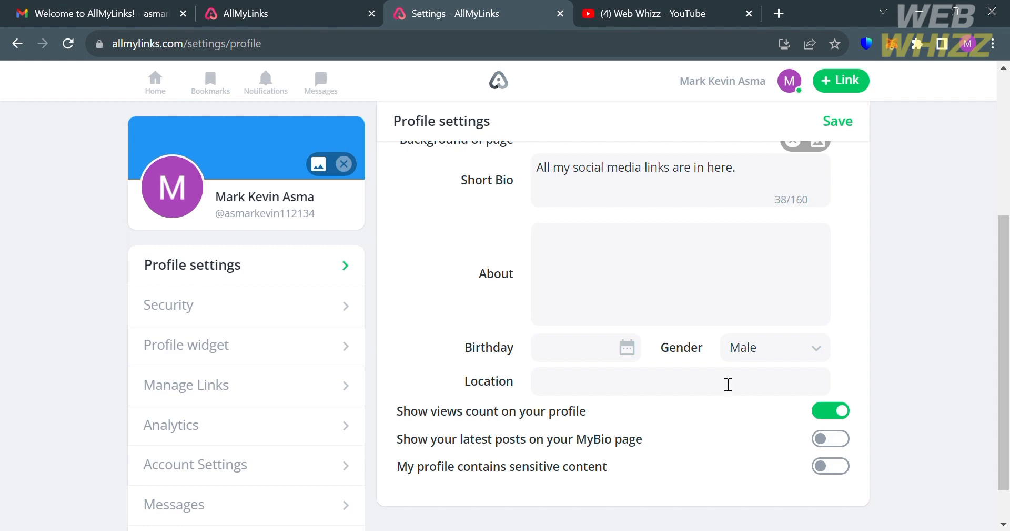
Step: Replace the profile picture with the dark photo of a figure on a pier, keeping its default position and size
{"action": "scroll", "coordinate": [727, 384], "scroll_direction": "up", "scroll_amount": 2}
{"action": "scroll", "coordinate": [728, 385], "scroll_direction": "down", "scroll_amount": 3}
{"action": "scroll", "coordinate": [729, 385], "scroll_direction": "up", "scroll_amount": 5}
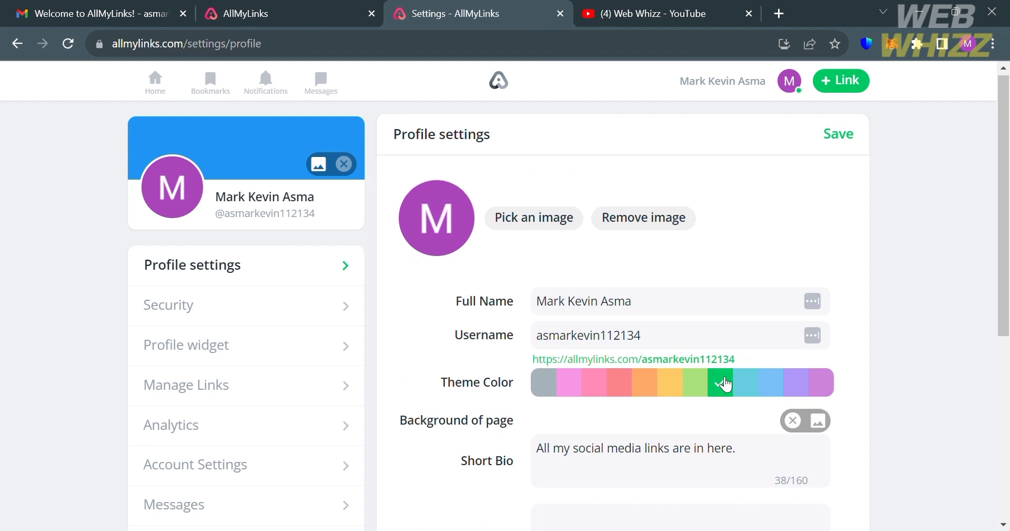
{"action": "scroll", "coordinate": [723, 382], "scroll_direction": "down", "scroll_amount": 3}
{"action": "scroll", "coordinate": [728, 383], "scroll_direction": "up", "scroll_amount": 3}
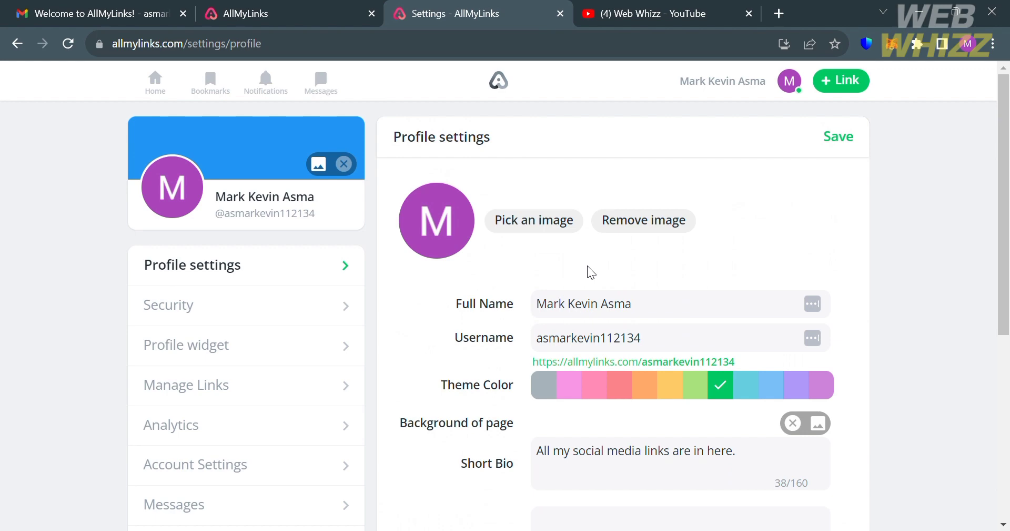
{"action": "left_click", "coordinate": [560, 233]}
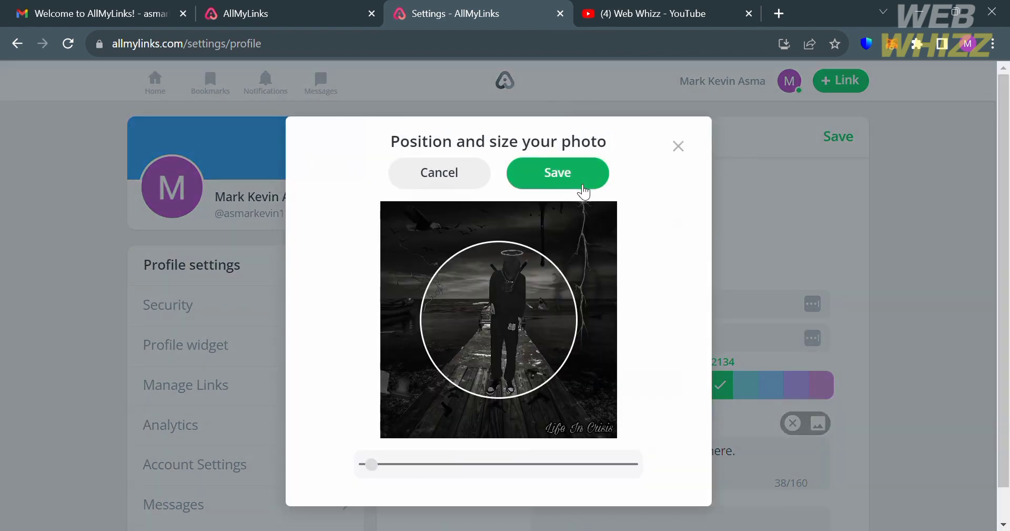
{"action": "left_click", "coordinate": [582, 185]}
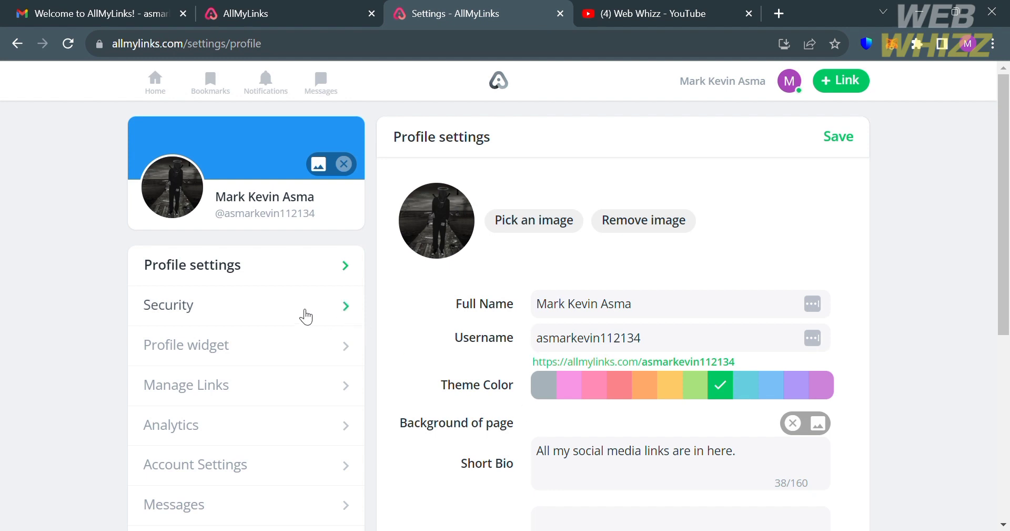
Step: Look over the password and two-factor authentication settings, and set the profile widget's theme to Dark
{"action": "left_click", "coordinate": [267, 311]}
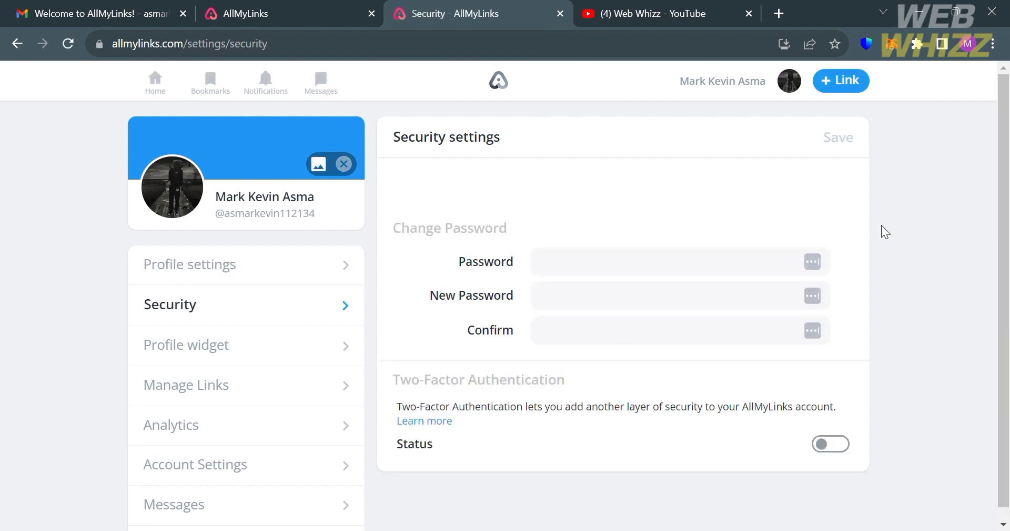
{"action": "scroll", "coordinate": [664, 255], "scroll_direction": "down", "scroll_amount": 1}
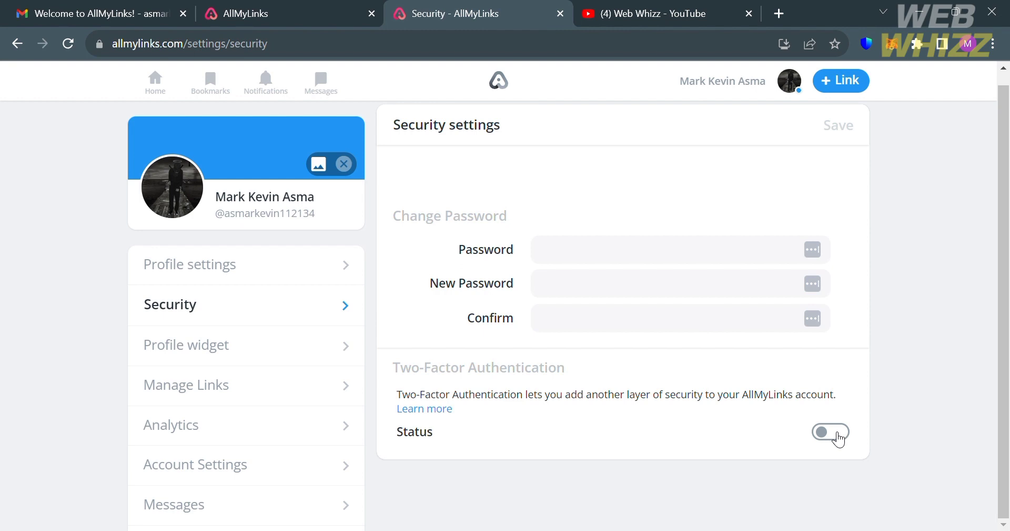
{"action": "left_click", "coordinate": [261, 358]}
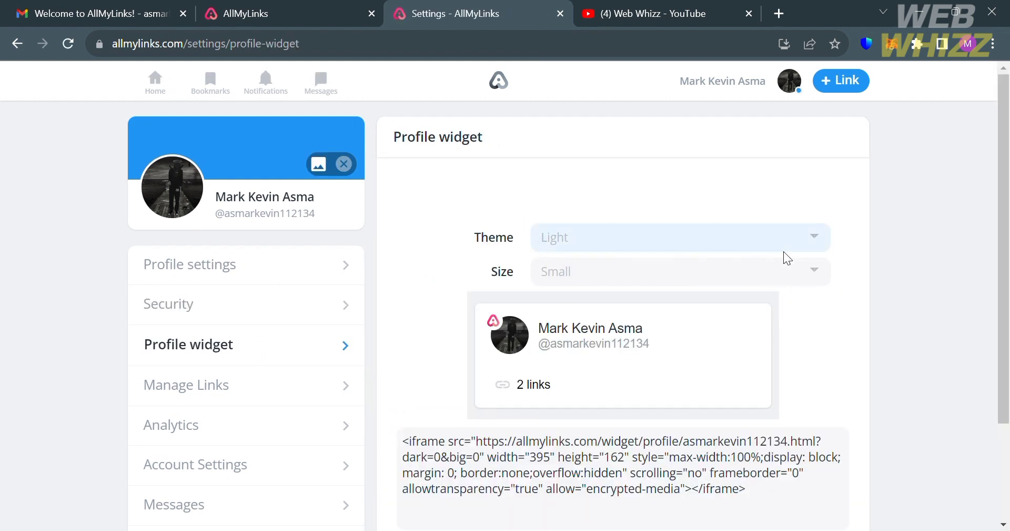
{"action": "key", "text": "Down"}
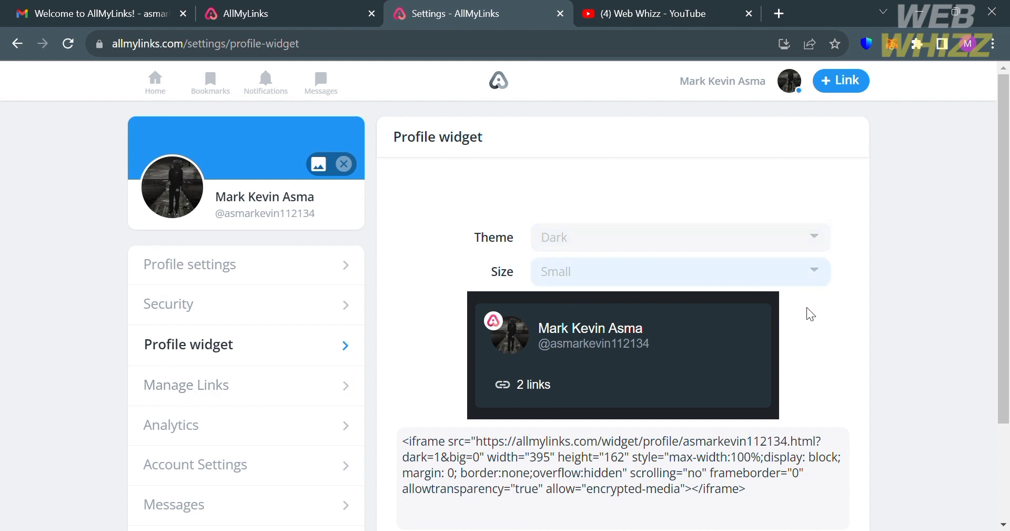
Step: Add a category divider named "Social Media" to the managed links and move it between the Youtube and Facebook links
{"action": "left_click", "coordinate": [230, 387]}
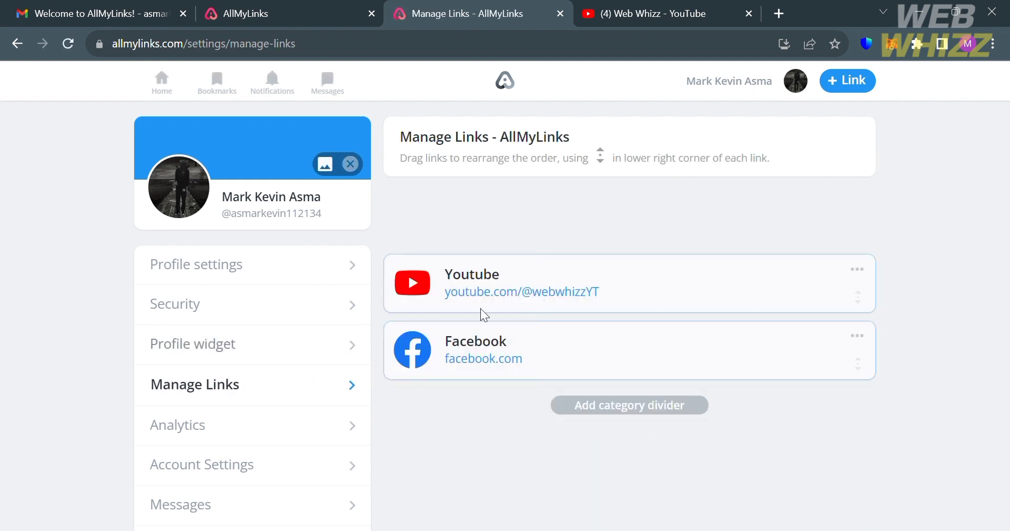
{"action": "left_click", "coordinate": [604, 409]}
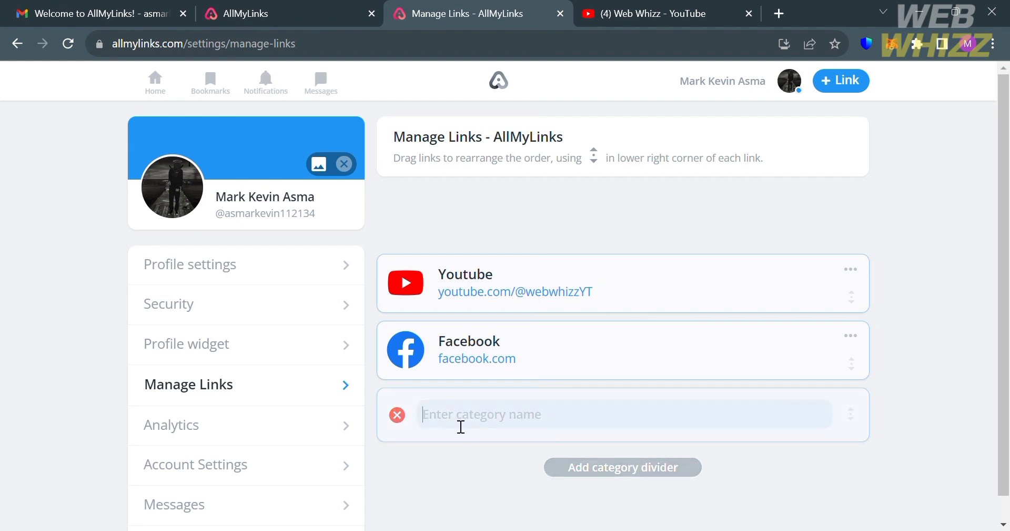
{"action": "type", "text": "Social Media"}
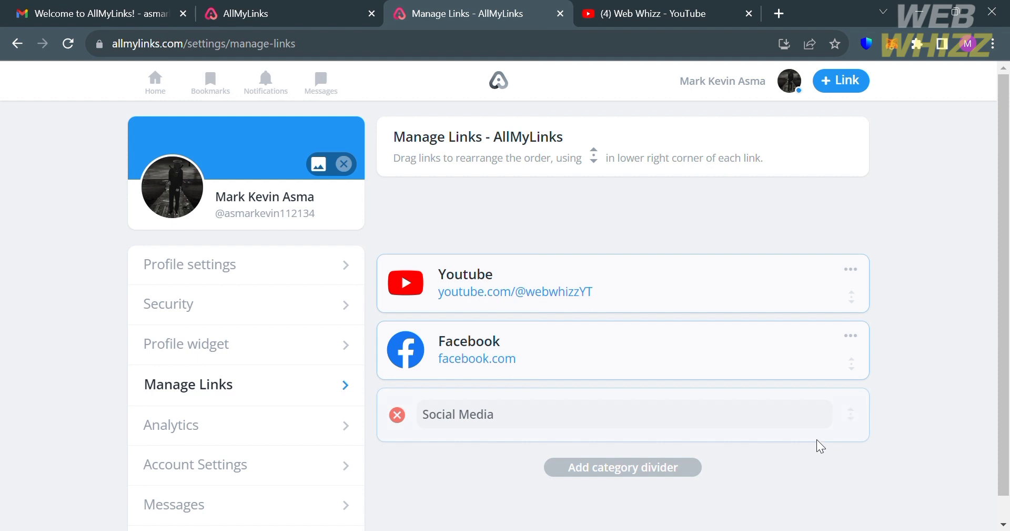
{"action": "left_click_drag", "start_coordinate": [851, 414], "coordinate": [860, 372]}
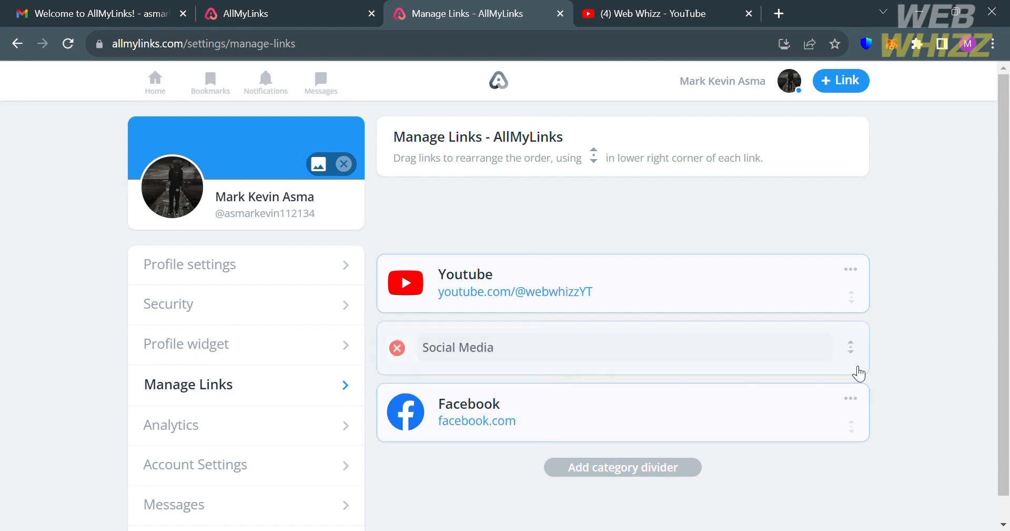
Step: Examine the analytics trackers, the account's visitor blocking, connected accounts, custom domain and deletion options, and the message settings
{"action": "left_click", "coordinate": [232, 443]}
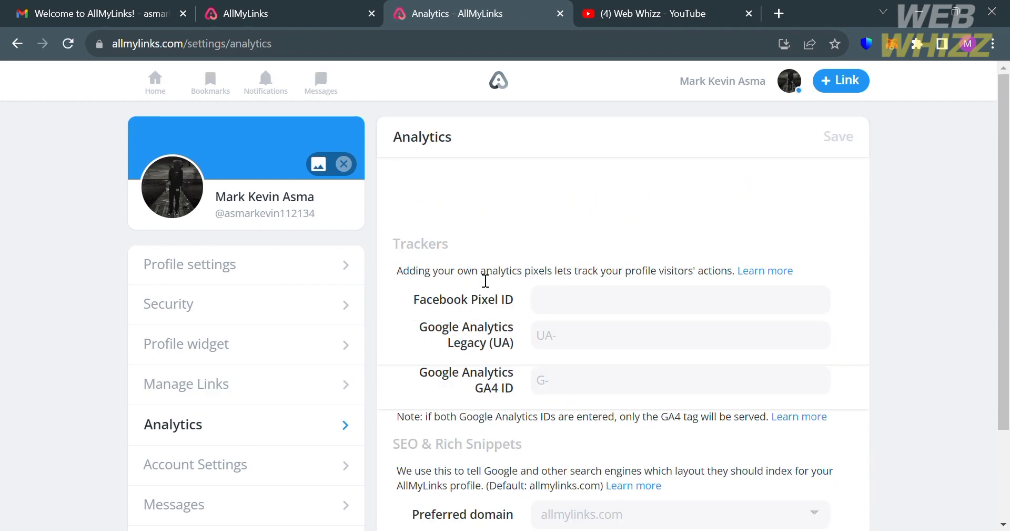
{"action": "scroll", "coordinate": [569, 439], "scroll_direction": "down", "scroll_amount": 3}
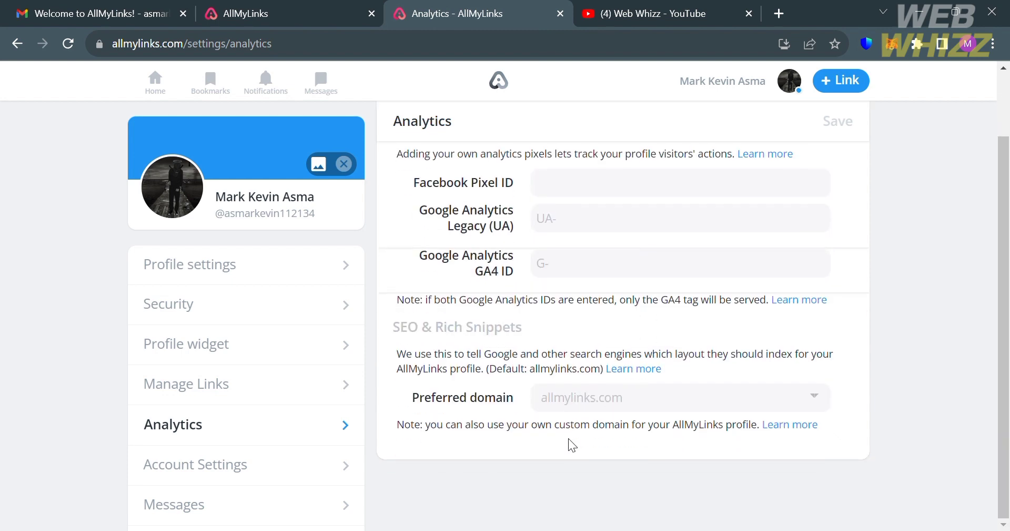
{"action": "left_click", "coordinate": [250, 460]}
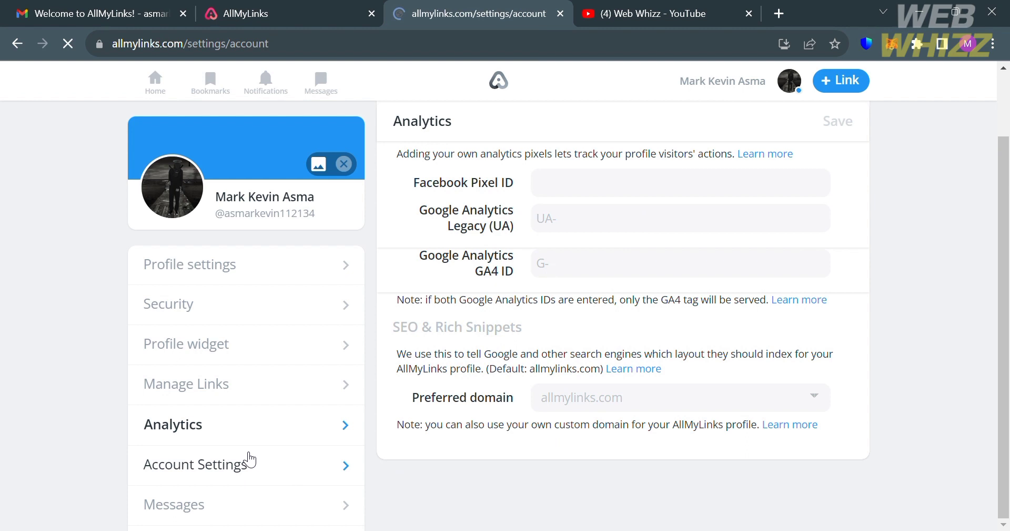
{"action": "scroll", "coordinate": [513, 449], "scroll_direction": "down", "scroll_amount": 5}
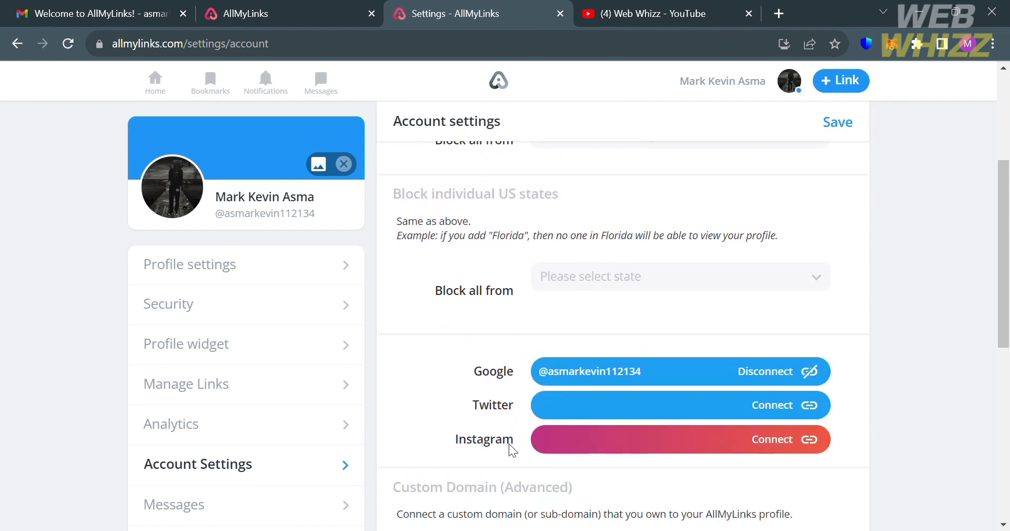
{"action": "scroll", "coordinate": [510, 444], "scroll_direction": "up", "scroll_amount": 3}
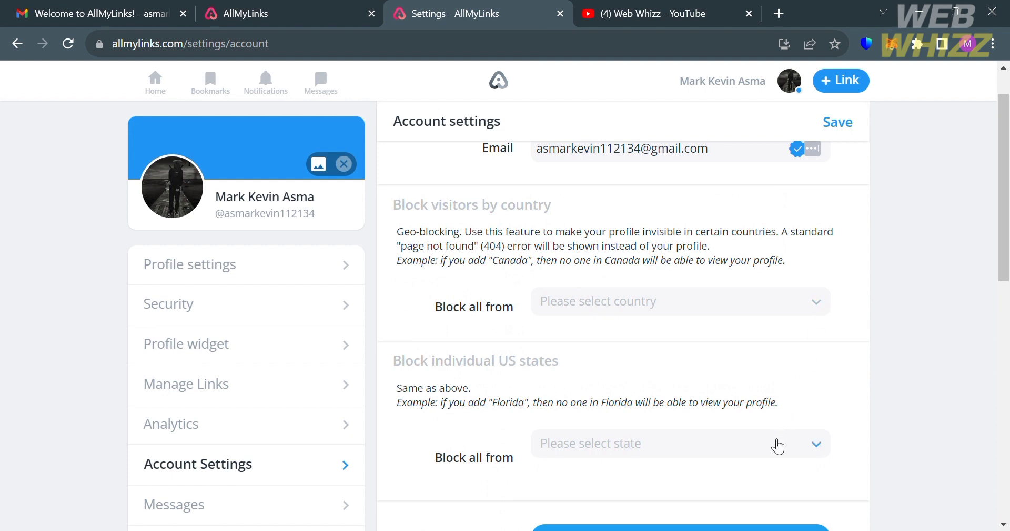
{"action": "scroll", "coordinate": [778, 447], "scroll_direction": "down", "scroll_amount": 7}
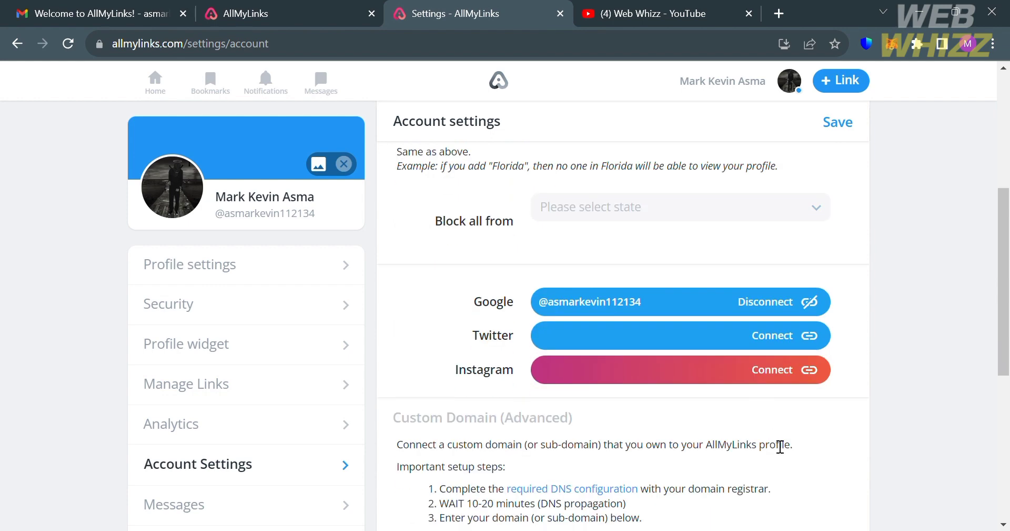
{"action": "scroll", "coordinate": [781, 446], "scroll_direction": "down", "scroll_amount": 1}
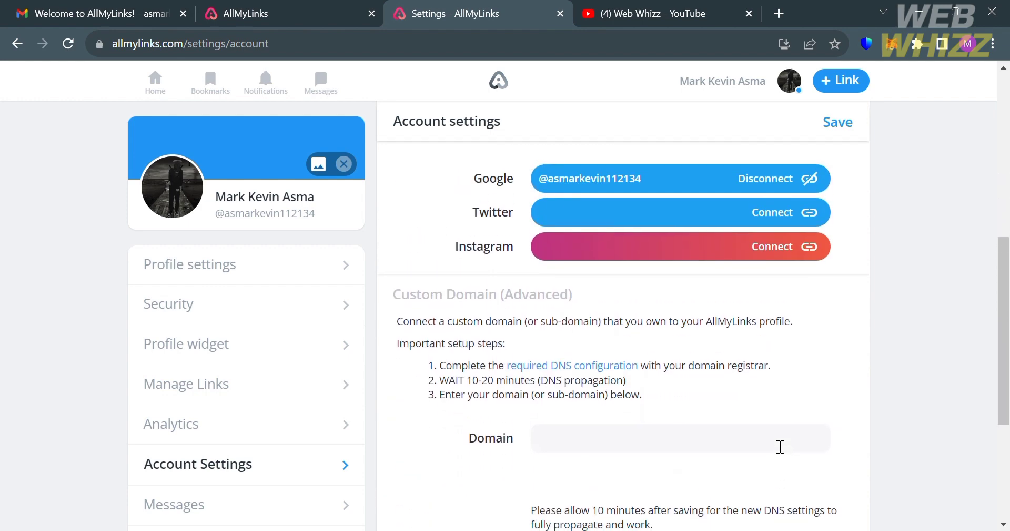
{"action": "scroll", "coordinate": [780, 446], "scroll_direction": "down", "scroll_amount": 3}
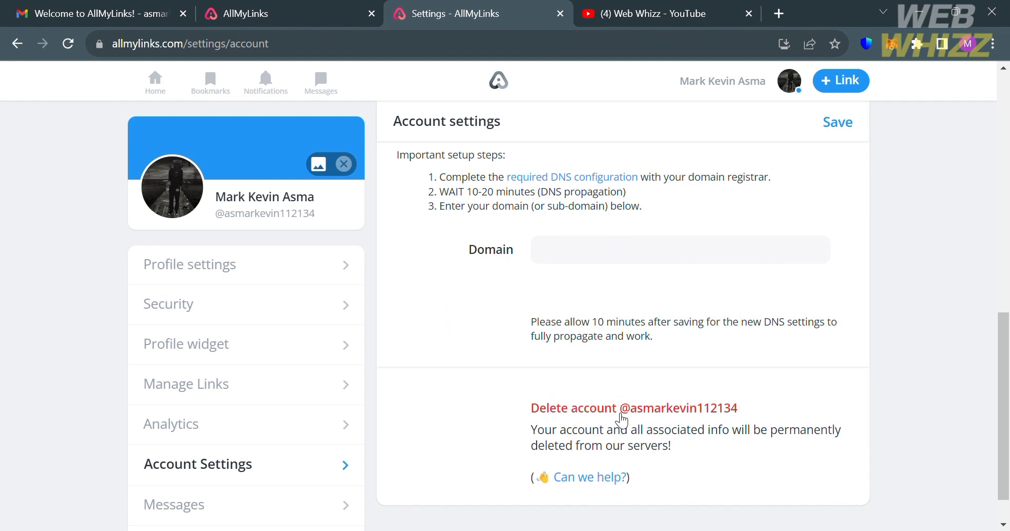
{"action": "scroll", "coordinate": [199, 451], "scroll_direction": "down", "scroll_amount": 1}
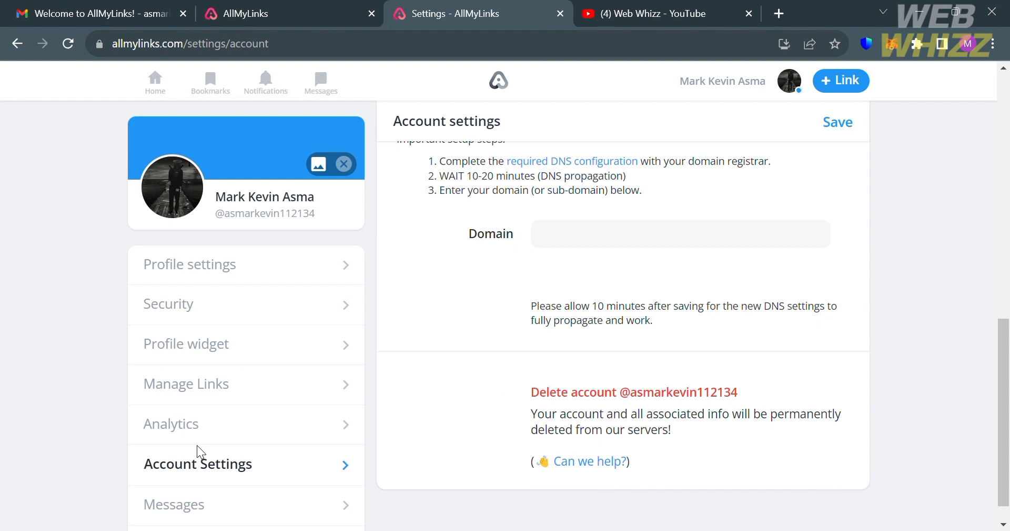
{"action": "scroll", "coordinate": [197, 446], "scroll_direction": "down", "scroll_amount": 1}
{"action": "left_click", "coordinate": [219, 518]}
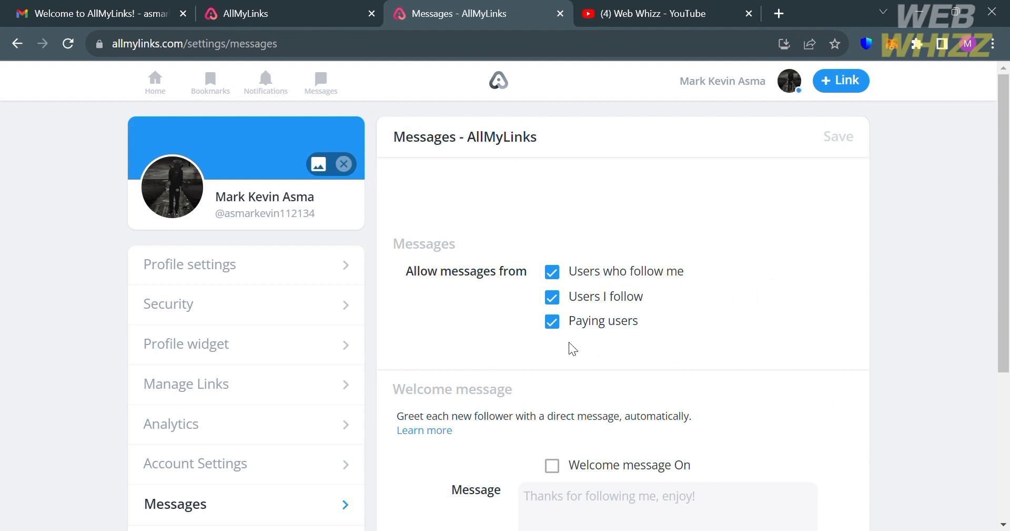
Step: Review the message settings and turn on the automatic welcome message for new followers
{"action": "scroll", "coordinate": [569, 343], "scroll_direction": "down", "scroll_amount": 2}
{"action": "scroll", "coordinate": [570, 342], "scroll_direction": "up", "scroll_amount": 2}
{"action": "scroll", "coordinate": [592, 395], "scroll_direction": "down", "scroll_amount": 4}
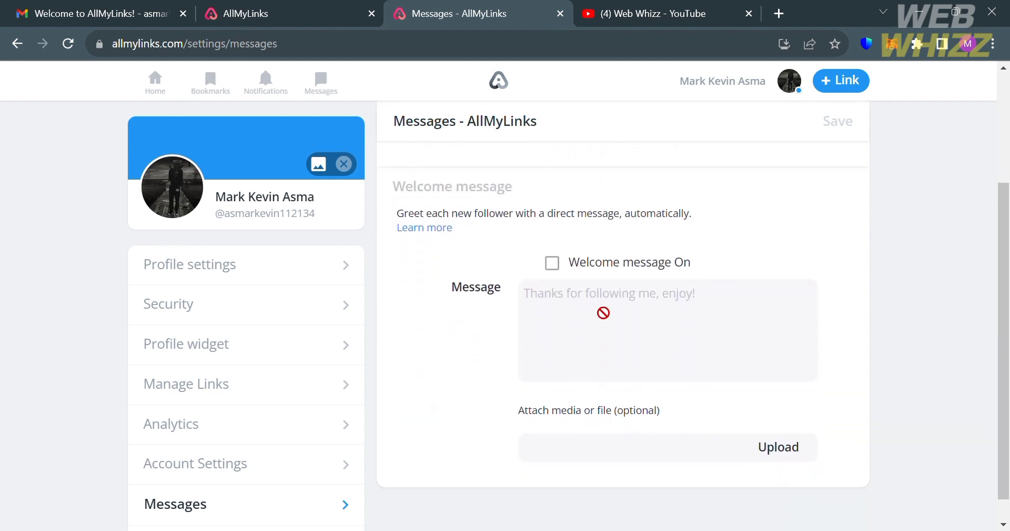
{"action": "left_click", "coordinate": [555, 266]}
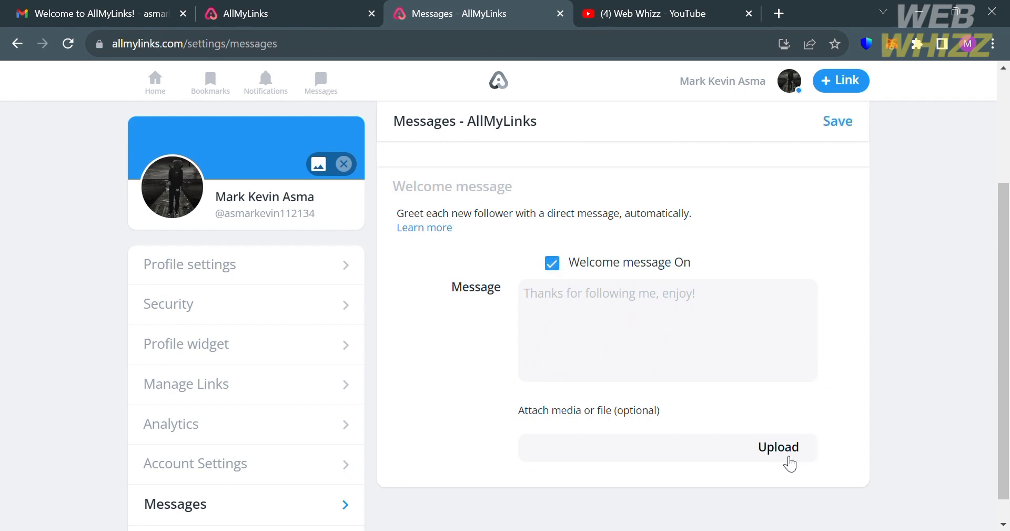
{"action": "scroll", "coordinate": [253, 481], "scroll_direction": "down", "scroll_amount": 1}
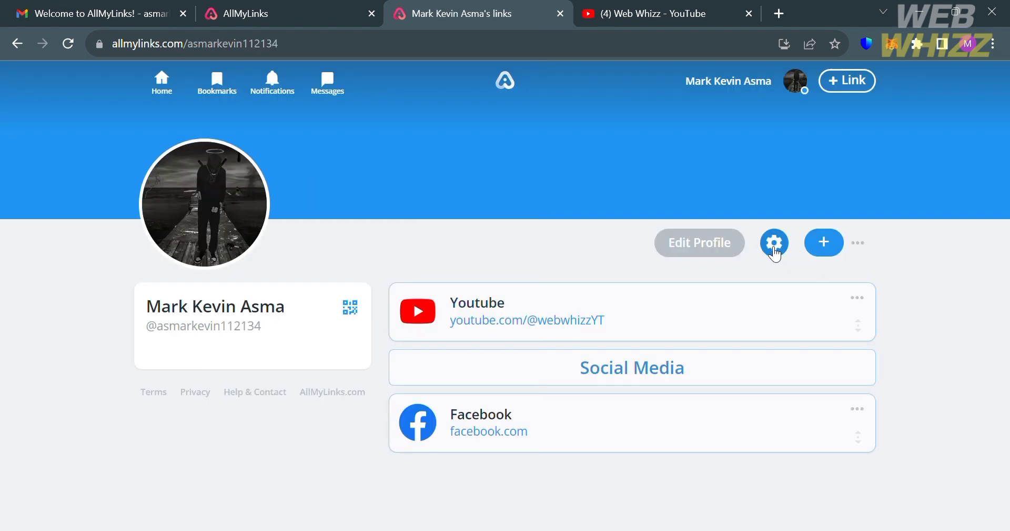
Step: Switch the site's appearance to dark mode and copy the profile's share link from the account options
{"action": "left_click", "coordinate": [776, 252]}
{"action": "left_click", "coordinate": [797, 83]}
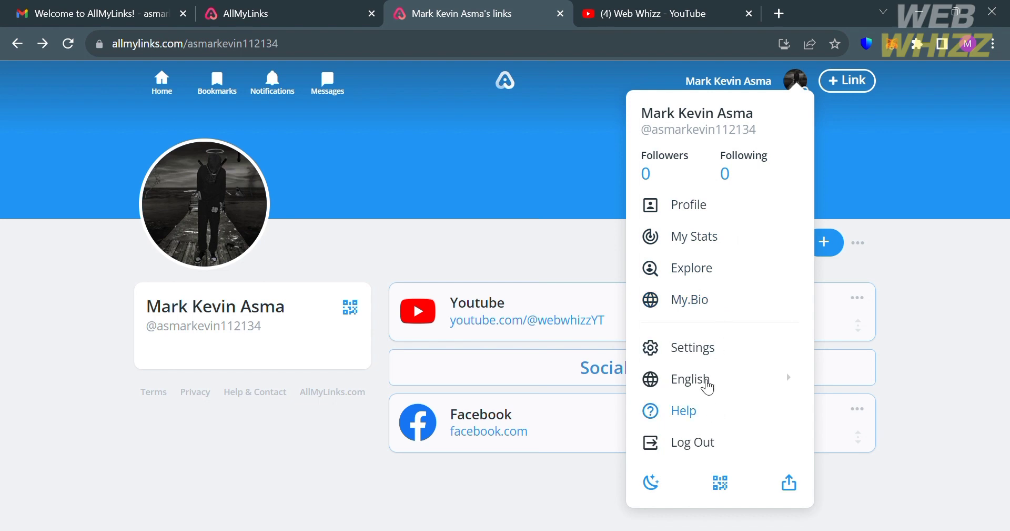
{"action": "mouse_move", "coordinate": [703, 381]}
{"action": "left_click", "coordinate": [653, 482]}
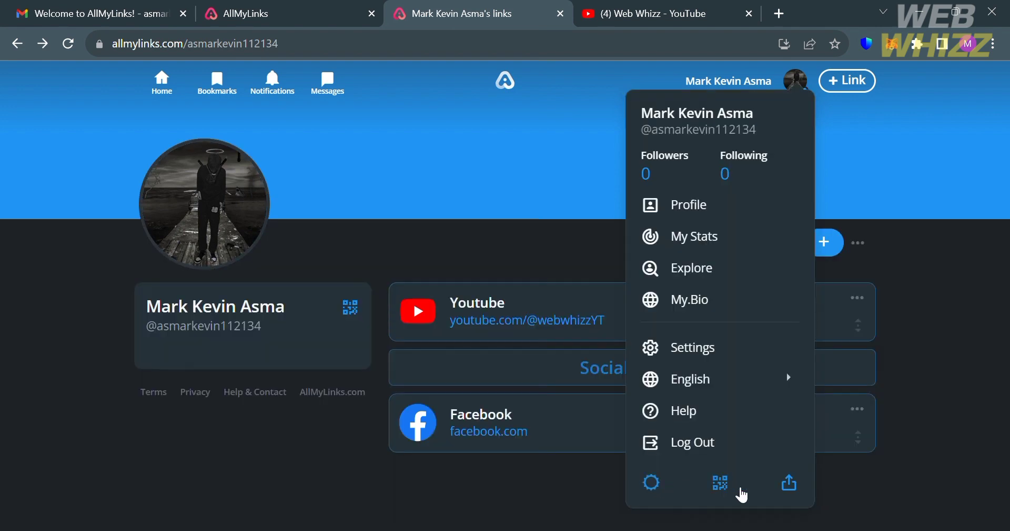
{"action": "left_click", "coordinate": [792, 486]}
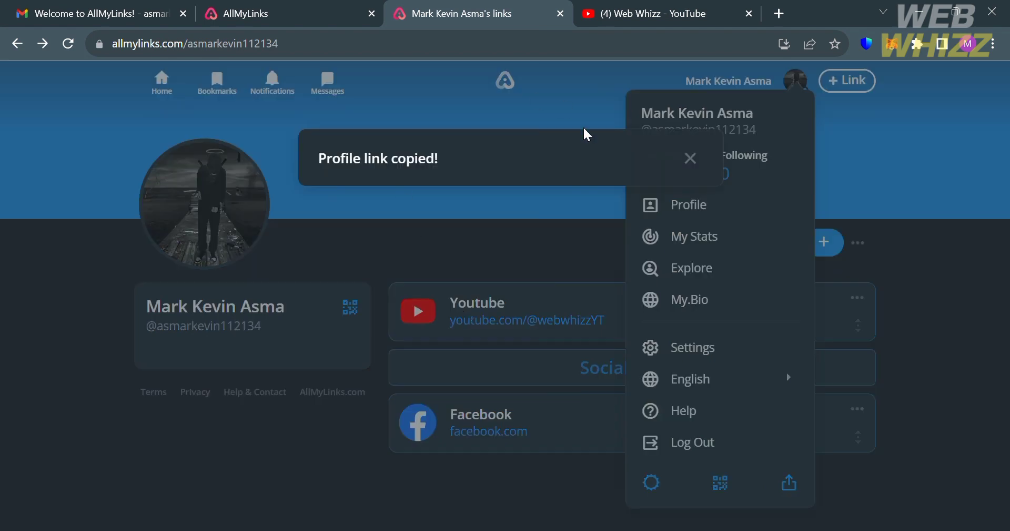
{"action": "left_click", "coordinate": [691, 158]}
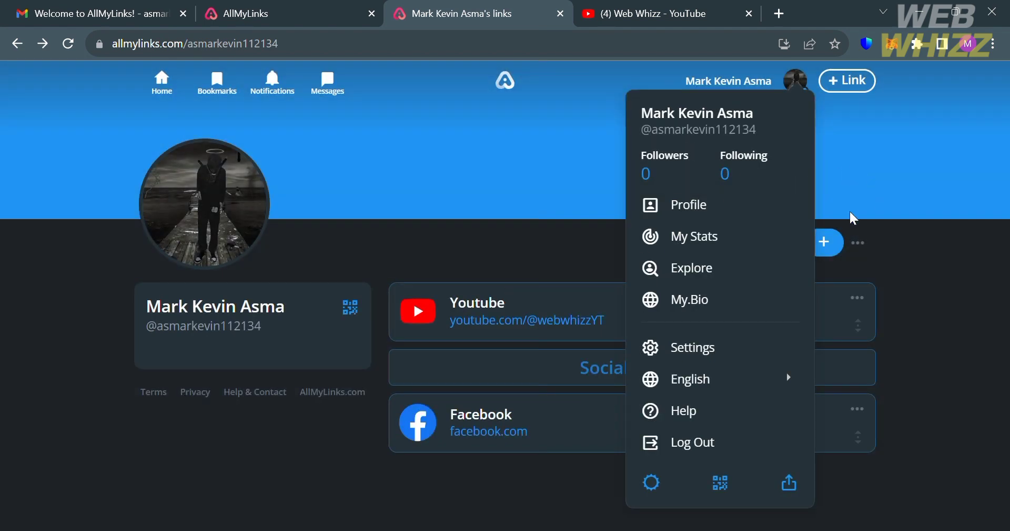